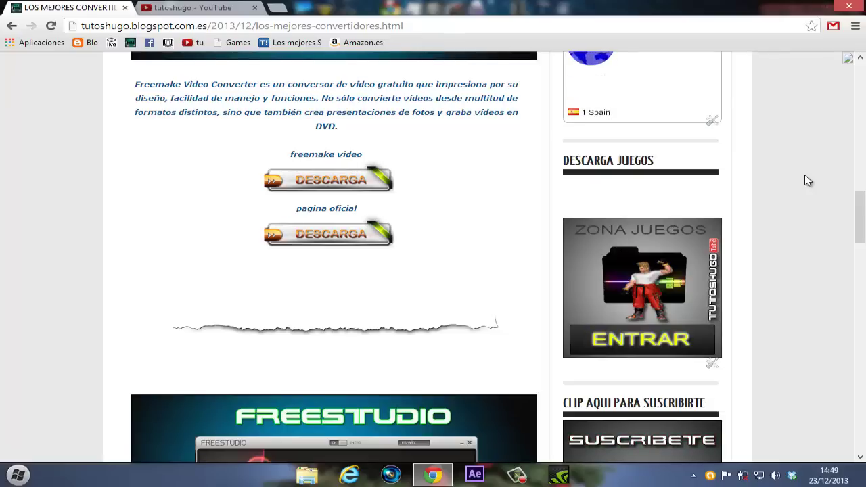
Leave the browser, launch aTube Catcher from the desktop program collection, and dismiss its welcome window.
{"action": "left_click", "coordinate": [807, 10]}
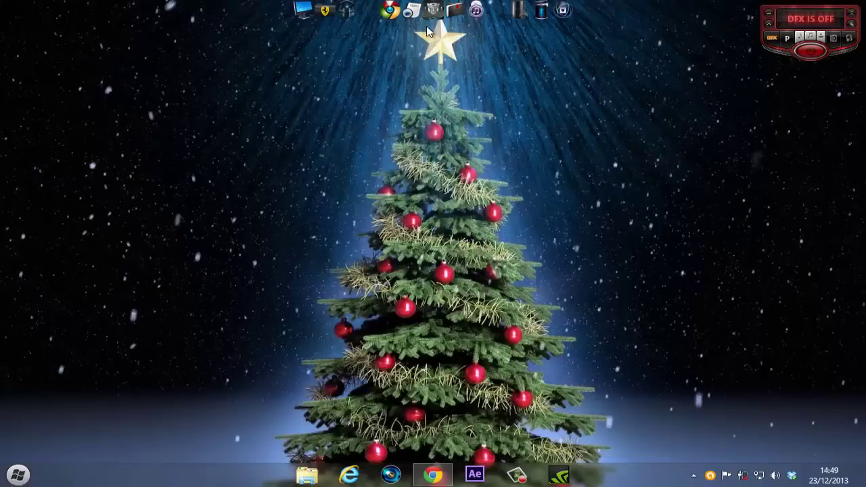
{"action": "left_click", "coordinate": [429, 35]}
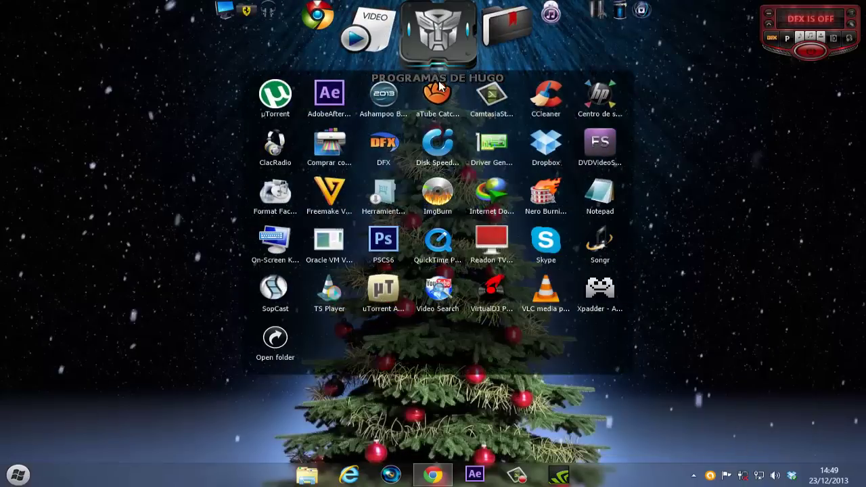
{"action": "left_click", "coordinate": [438, 98]}
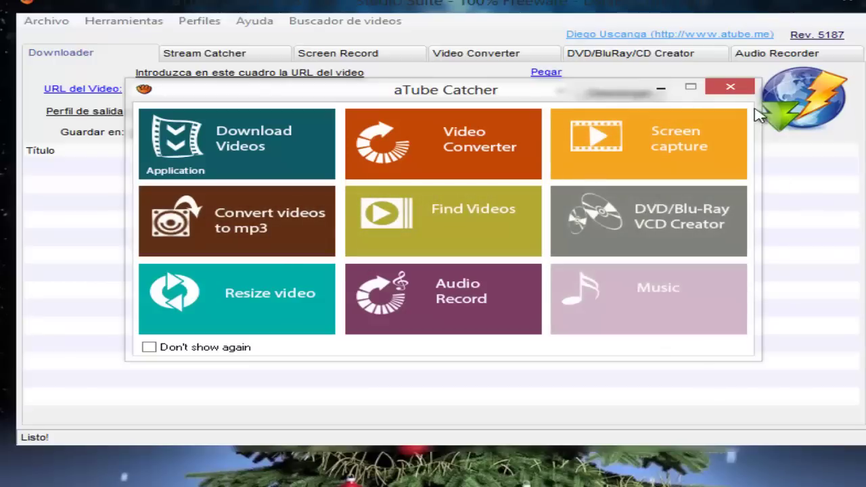
{"action": "left_click", "coordinate": [731, 87]}
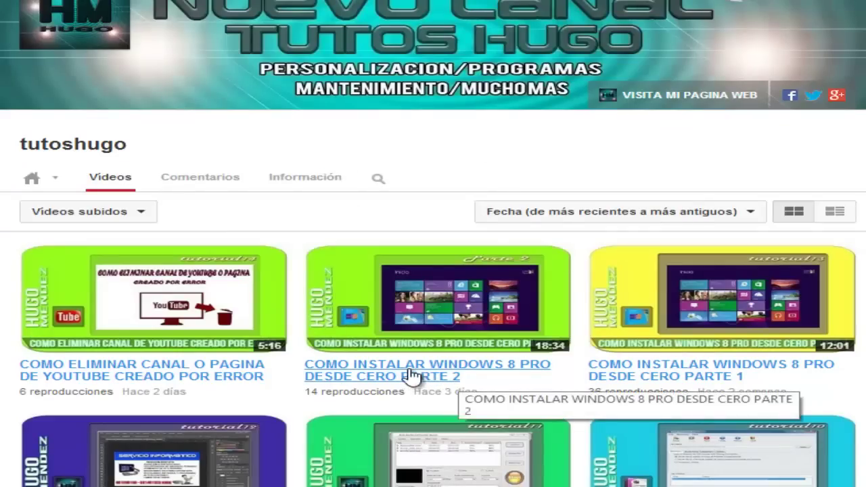
Copy the YouTube link for "COMO INSTALAR WINDOWS 8 PRO DESDE CERO PARTE 2" and paste it as the video URL in aTube Catcher.
{"action": "right_click", "coordinate": [398, 377]}
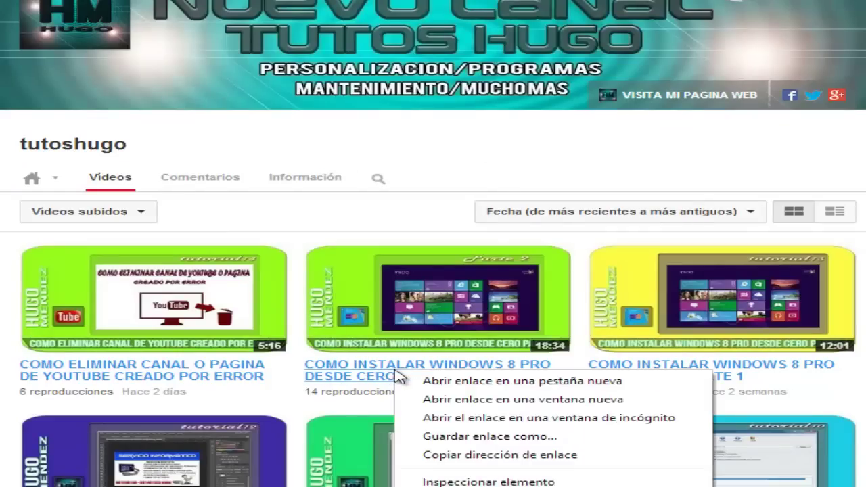
{"action": "left_click", "coordinate": [514, 458]}
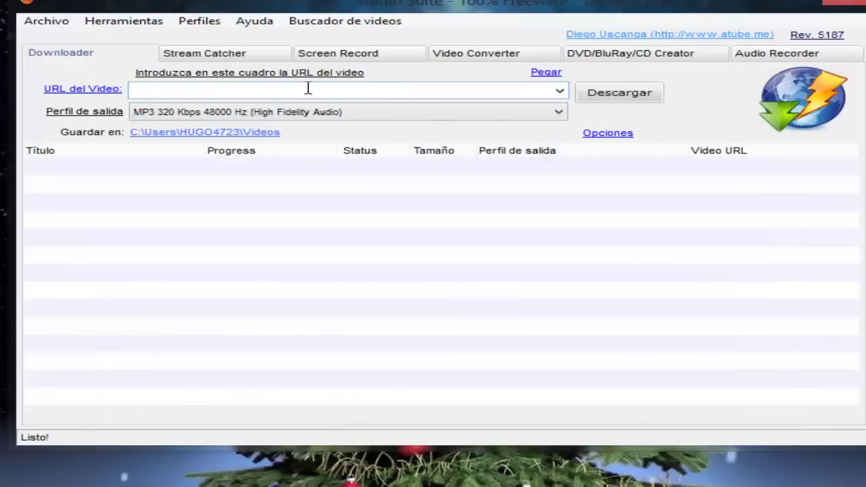
{"action": "left_click", "coordinate": [308, 88]}
{"action": "right_click", "coordinate": [308, 89]}
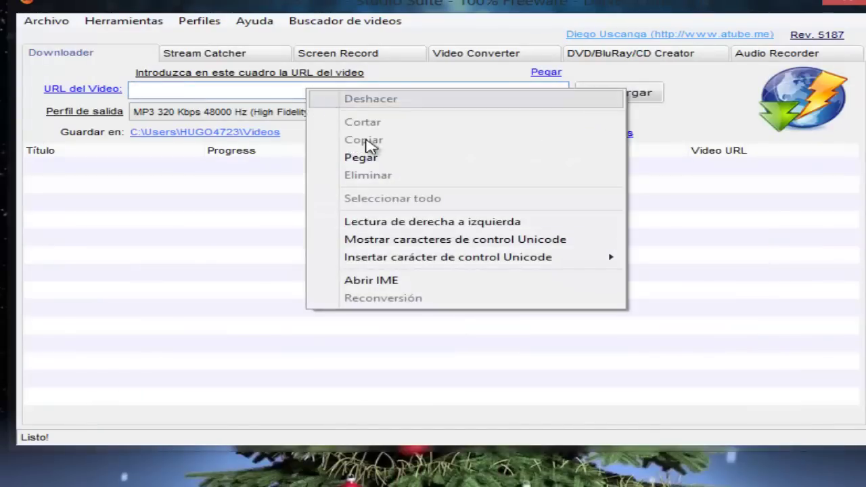
{"action": "left_click", "coordinate": [376, 156]}
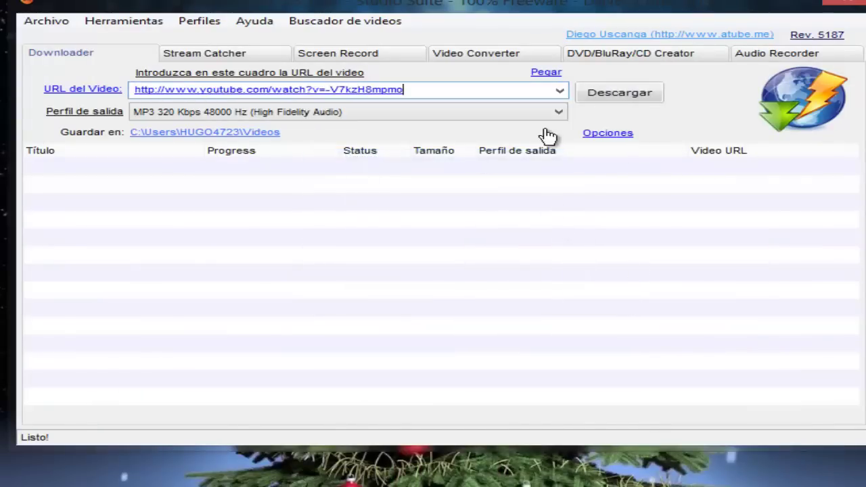
Look through the downloader's available output profiles without choosing a different one.
{"action": "left_click", "coordinate": [559, 112]}
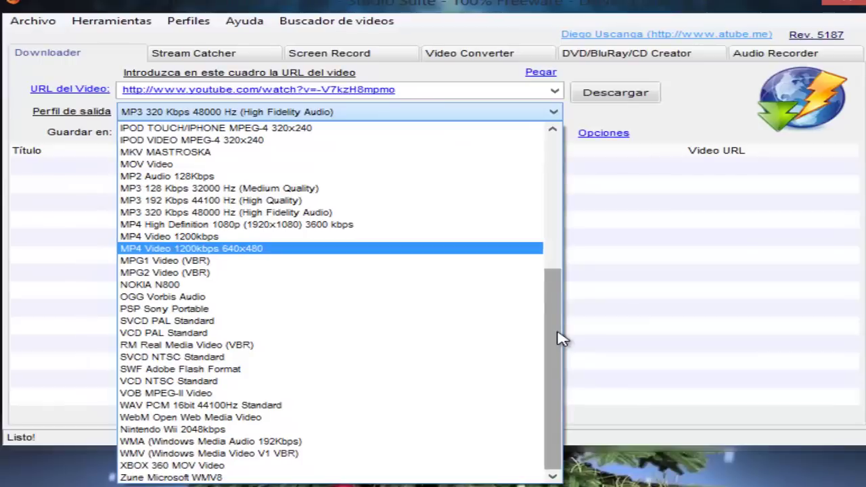
{"action": "left_click_drag", "start_coordinate": [561, 338], "coordinate": [564, 180]}
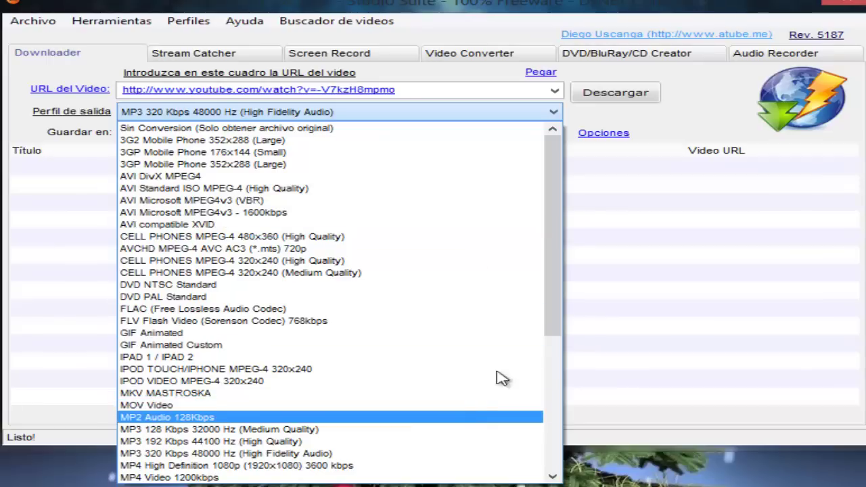
{"action": "left_click_drag", "start_coordinate": [556, 294], "coordinate": [558, 405]}
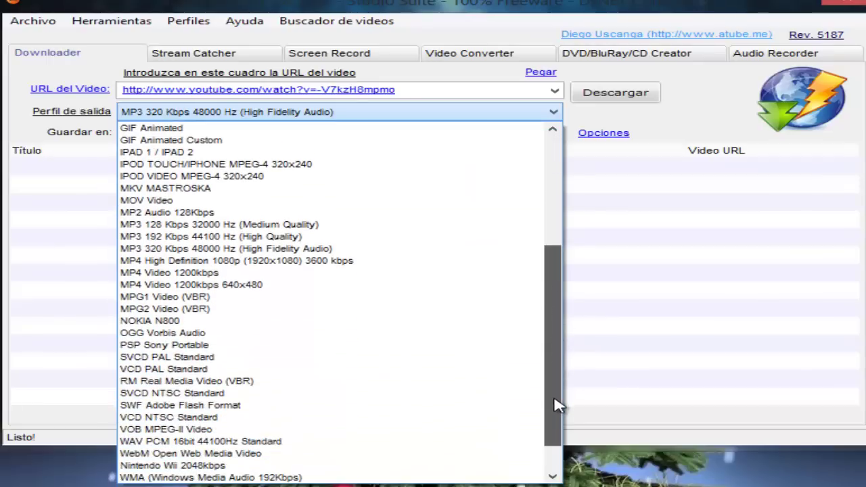
{"action": "left_click", "coordinate": [727, 106]}
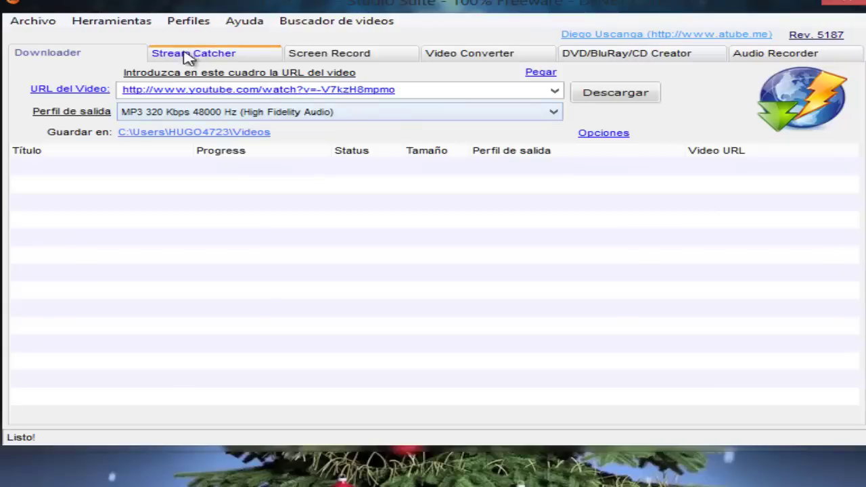
View the Stream Catcher and Screen Record features, declining the WinpCap download.
{"action": "left_click", "coordinate": [229, 64]}
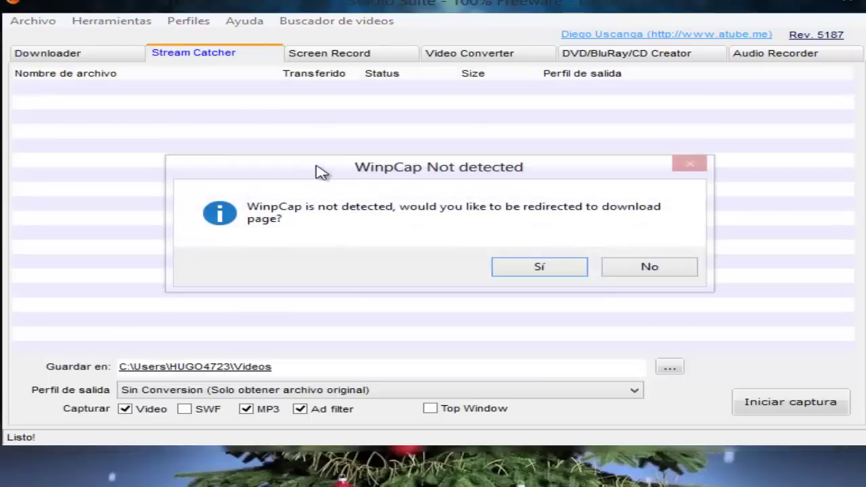
{"action": "left_click", "coordinate": [650, 268]}
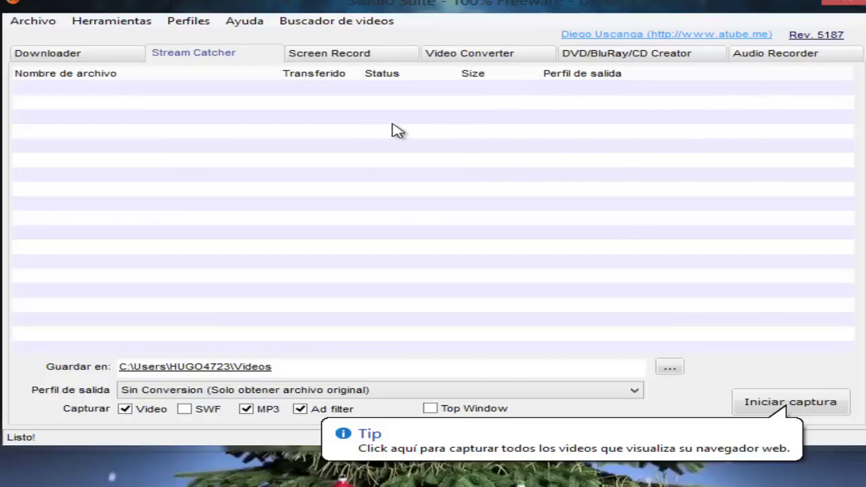
{"action": "left_click", "coordinate": [341, 59]}
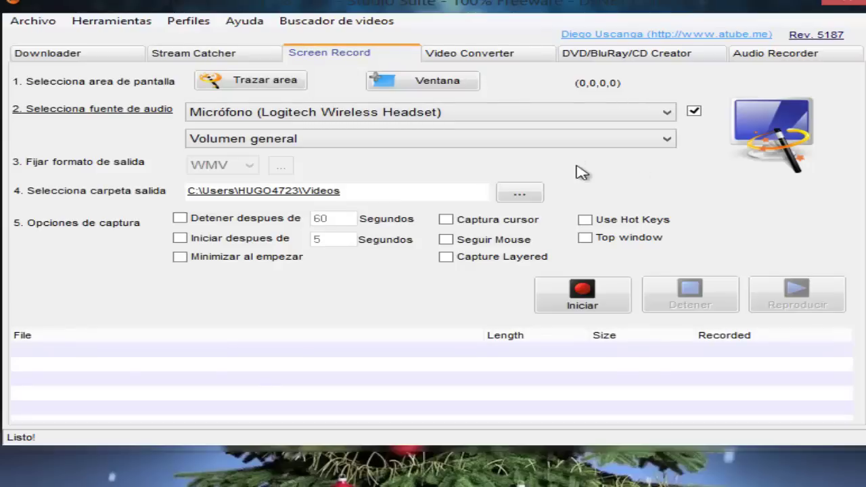
View the Video Converter and its file picker for adding source files, then close the picker without adding any.
{"action": "left_click", "coordinate": [503, 54]}
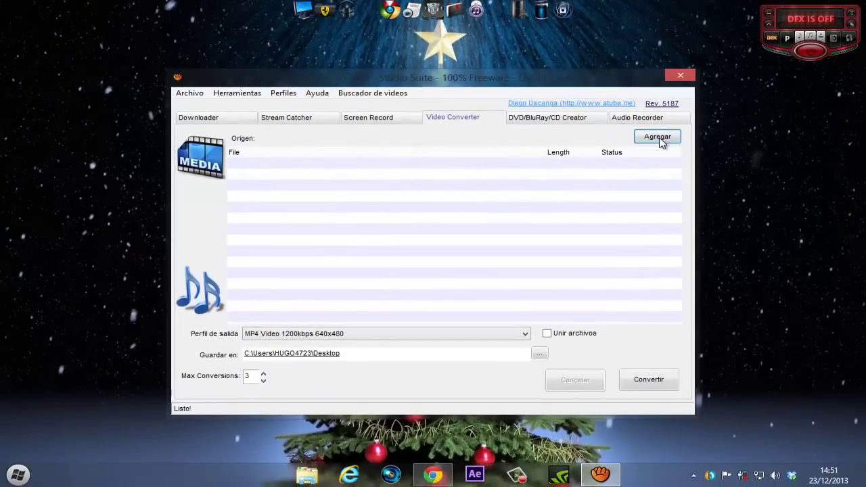
{"action": "left_click", "coordinate": [613, 212]}
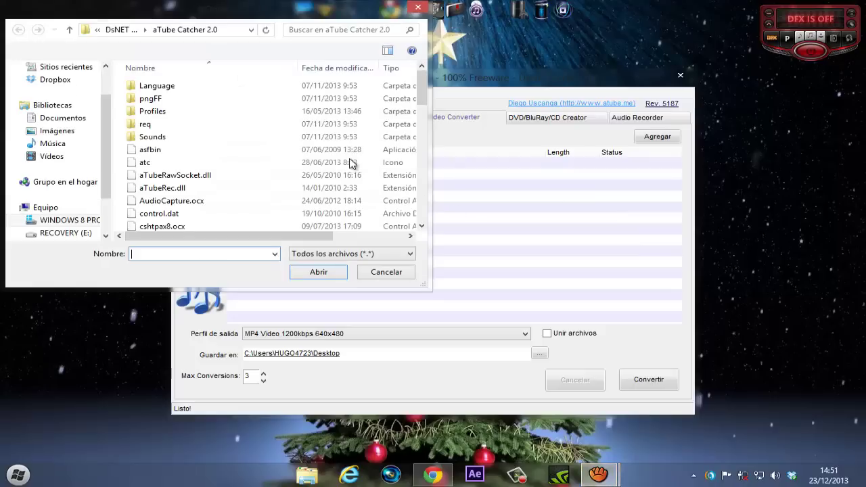
{"action": "left_click", "coordinate": [419, 9]}
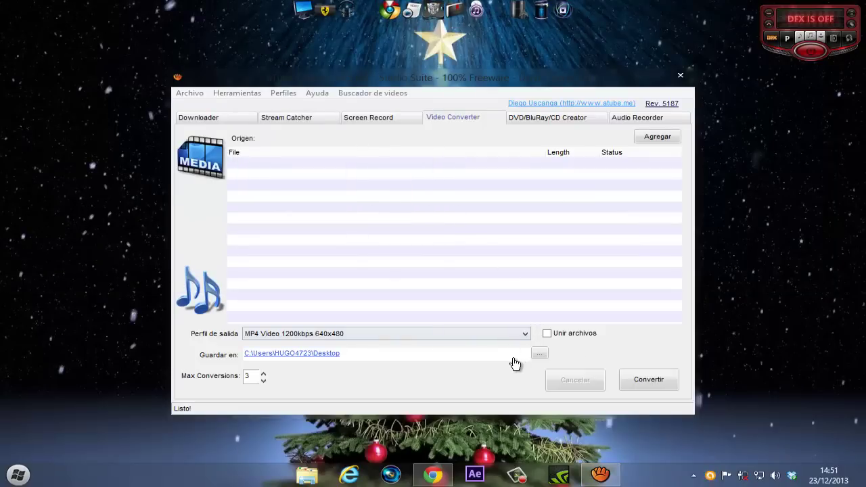
Examine the Video Converter's list of output profiles and view the Audio Recorder settings.
{"action": "left_click", "coordinate": [526, 335]}
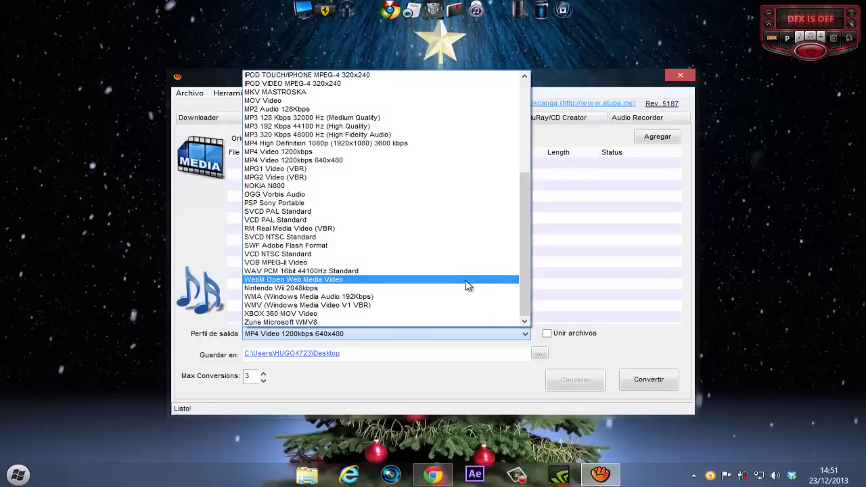
{"action": "scroll", "coordinate": [525, 227], "scroll_direction": "up", "scroll_amount": 6}
{"action": "scroll", "coordinate": [534, 231], "scroll_direction": "down", "scroll_amount": 5}
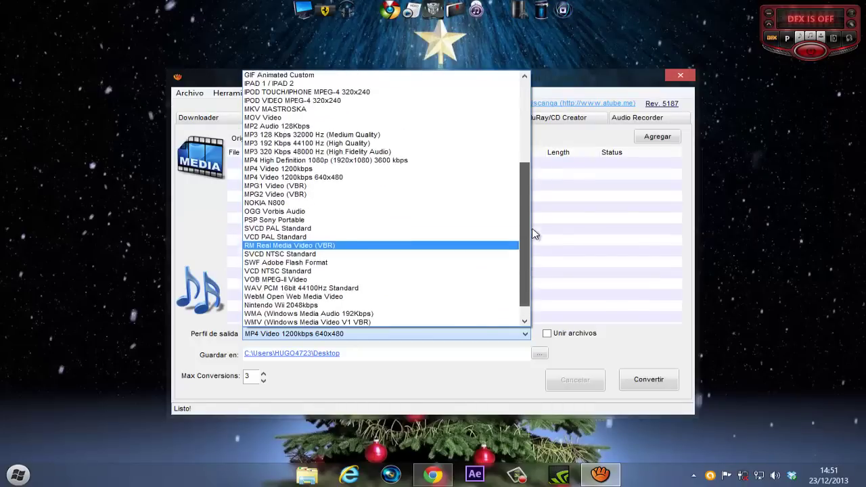
{"action": "scroll", "coordinate": [534, 234], "scroll_direction": "down", "scroll_amount": 1}
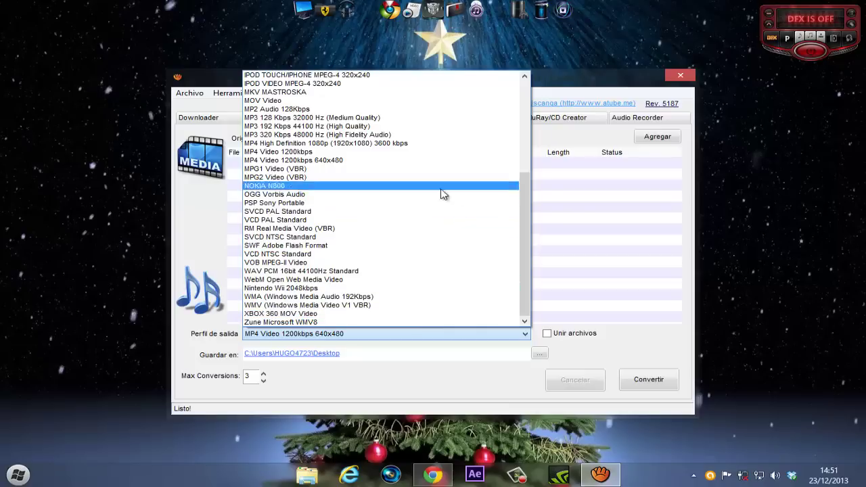
{"action": "left_click", "coordinate": [589, 84]}
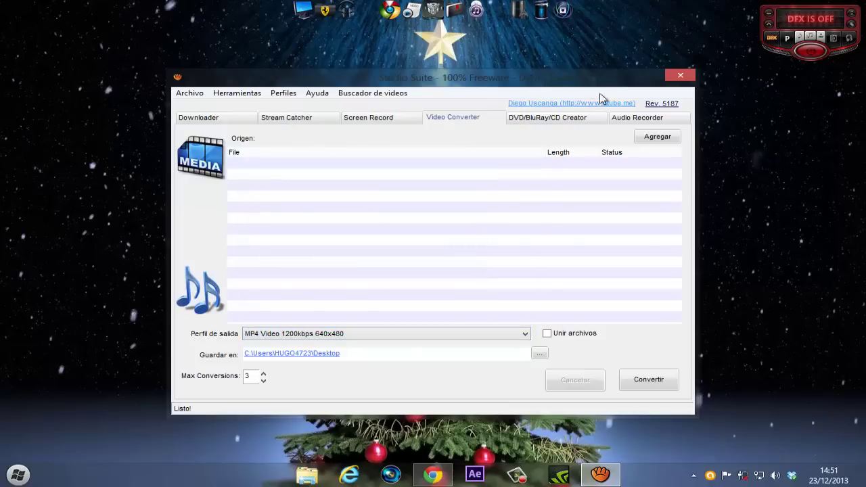
{"action": "left_click", "coordinate": [640, 119]}
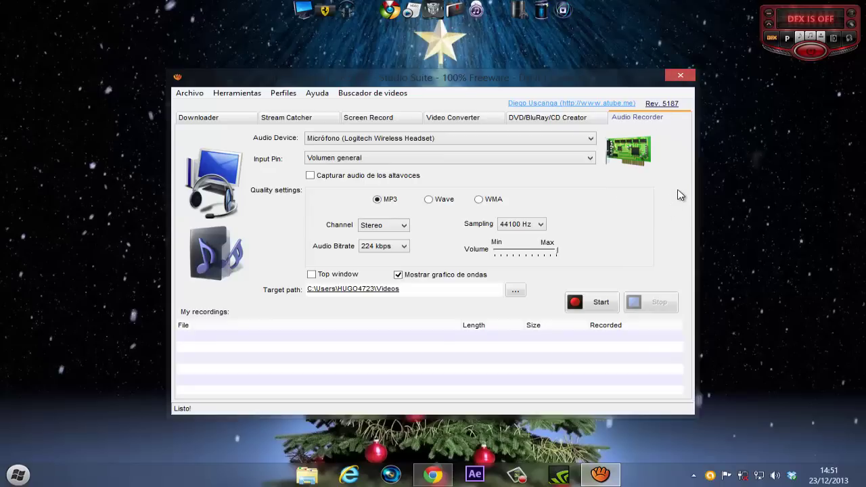
Close aTube Catcher and switch to DVDVideoSoft Free Studio, opening its YouTube tools section.
{"action": "left_click", "coordinate": [681, 77]}
{"action": "left_click", "coordinate": [434, 9]}
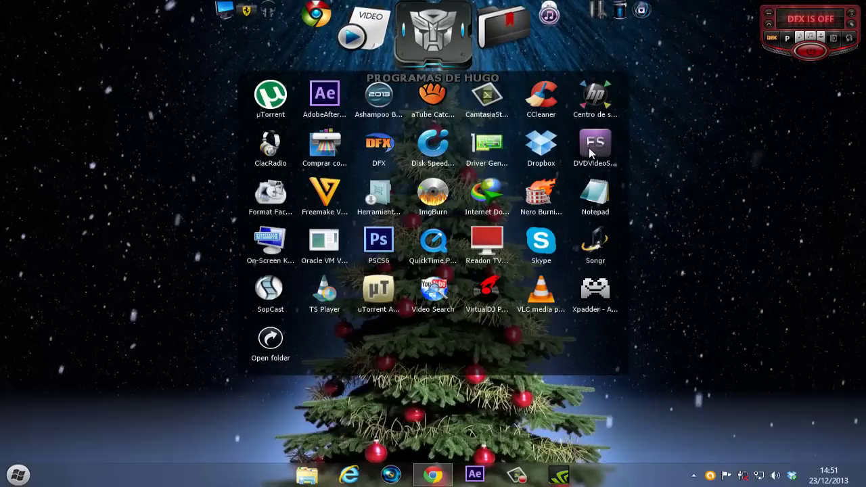
{"action": "left_click", "coordinate": [589, 150]}
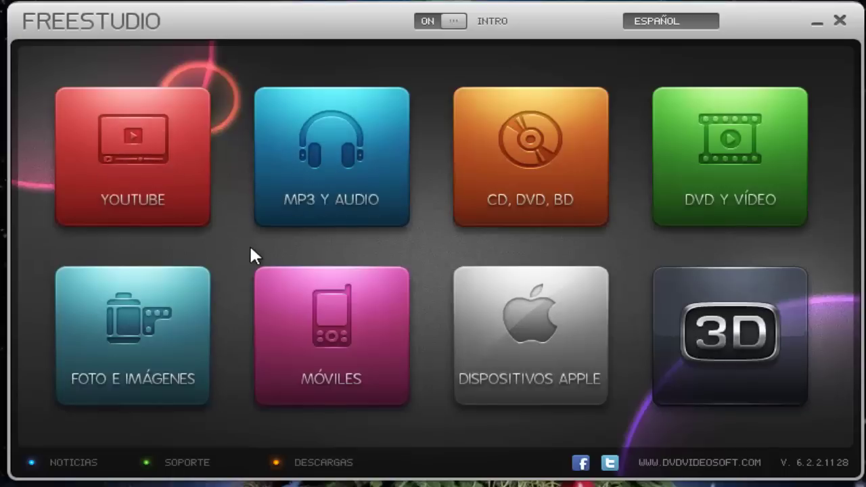
{"action": "left_click", "coordinate": [149, 188]}
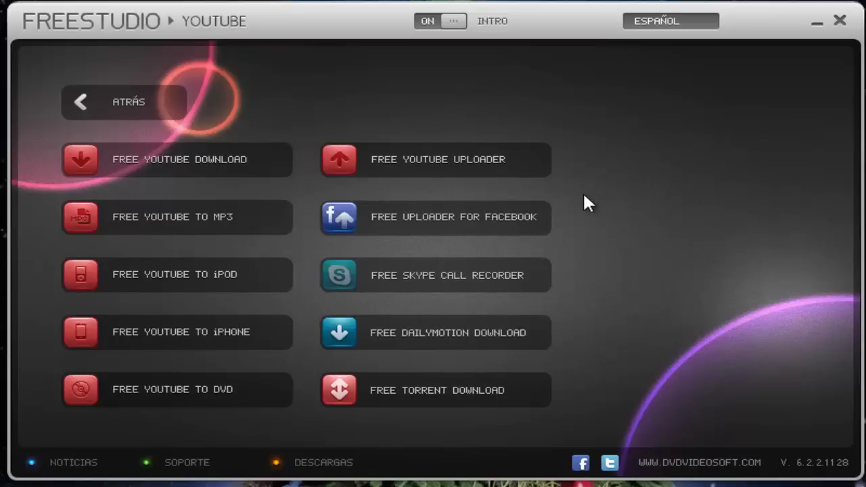
View the web page for the Free Skype Call Recorder tool and close it.
{"action": "left_click", "coordinate": [426, 278]}
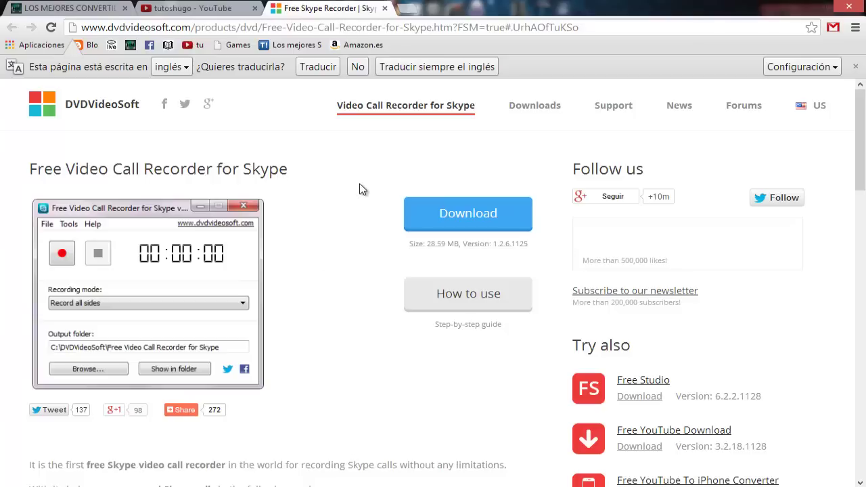
{"action": "left_click", "coordinate": [386, 9]}
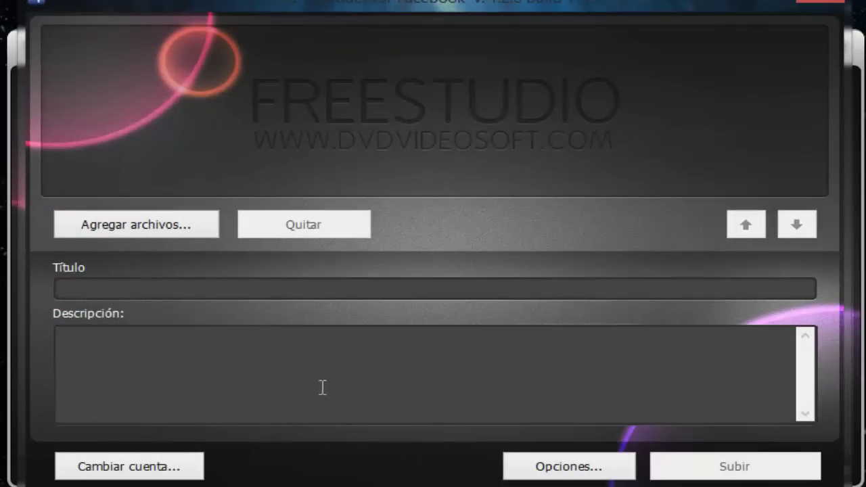
View the account login in Free Uploader for Facebook, then close the login and the uploader.
{"action": "left_click", "coordinate": [151, 467]}
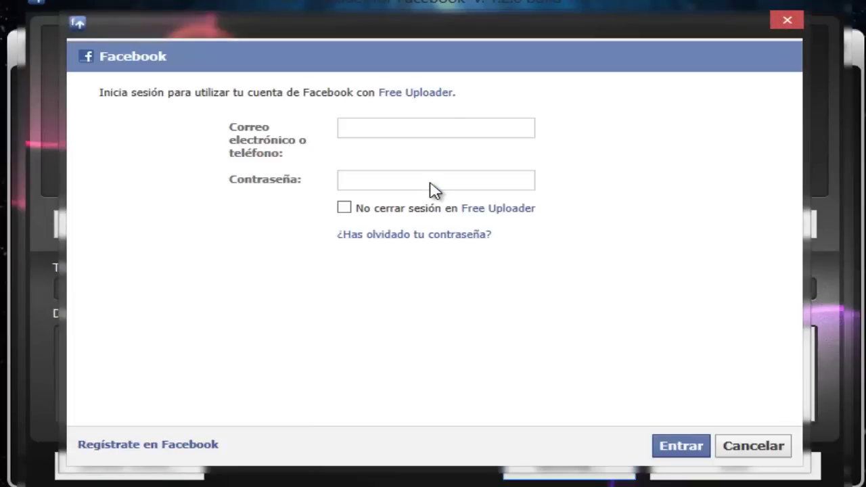
{"action": "left_click", "coordinate": [786, 22]}
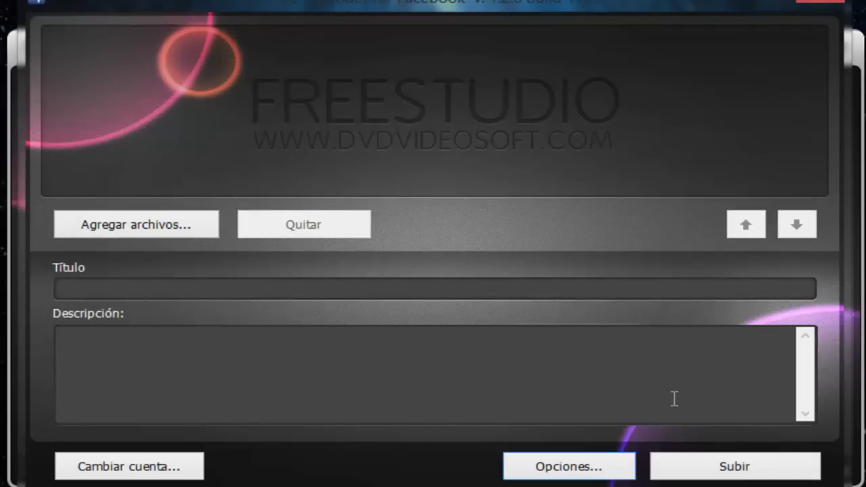
{"action": "left_click", "coordinate": [825, 2]}
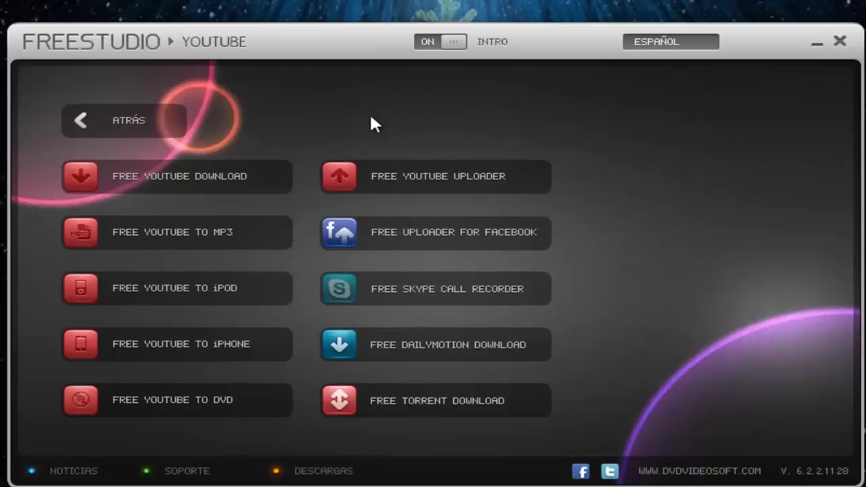
Open Free YouTube Download from Free Studio and dismiss the Premium membership offer.
{"action": "left_click", "coordinate": [183, 179]}
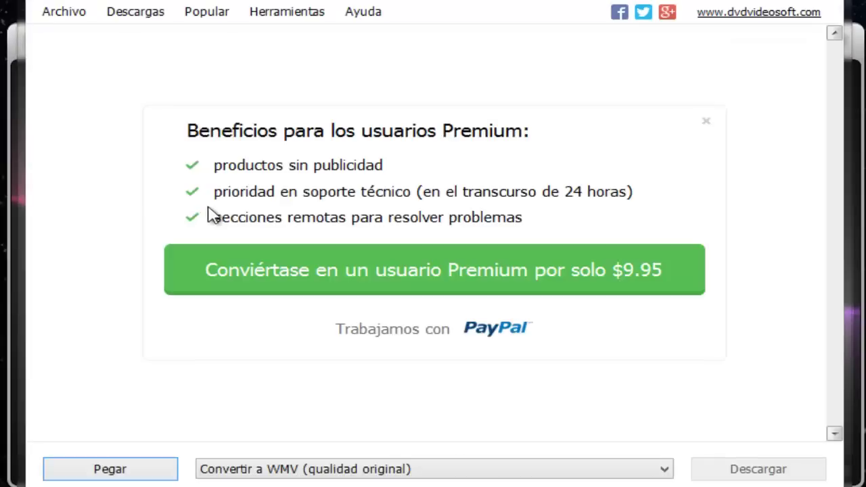
{"action": "left_click", "coordinate": [706, 122]}
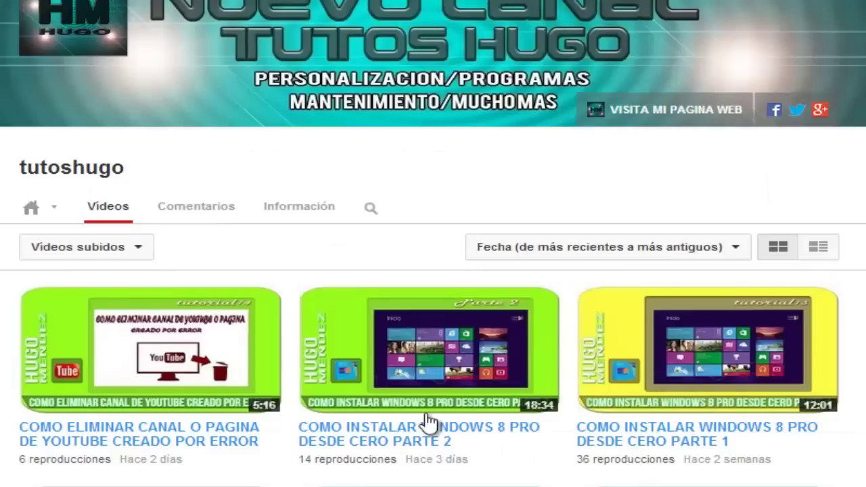
Paste the YouTube link of "COMO INSTALAR WINDOWS 8 PRO DESDE CERO PARTE 1" into Free YouTube Download and view the available conversion formats.
{"action": "right_click", "coordinate": [693, 447]}
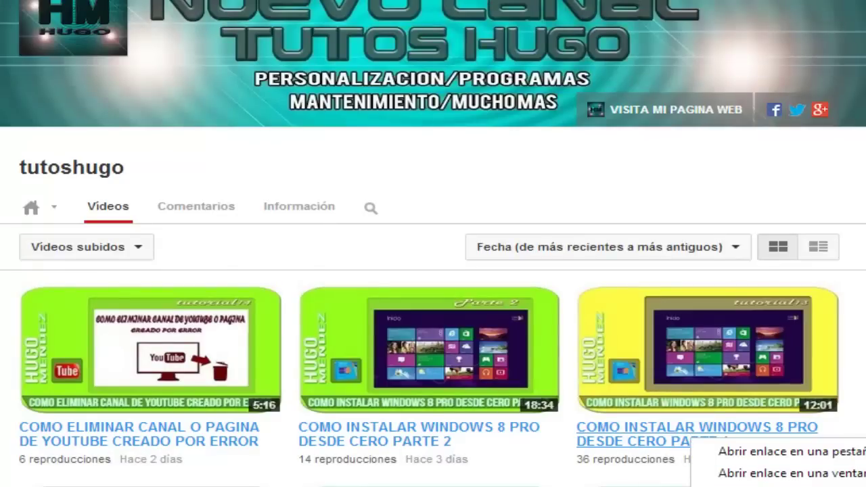
{"action": "key", "text": "Escape"}
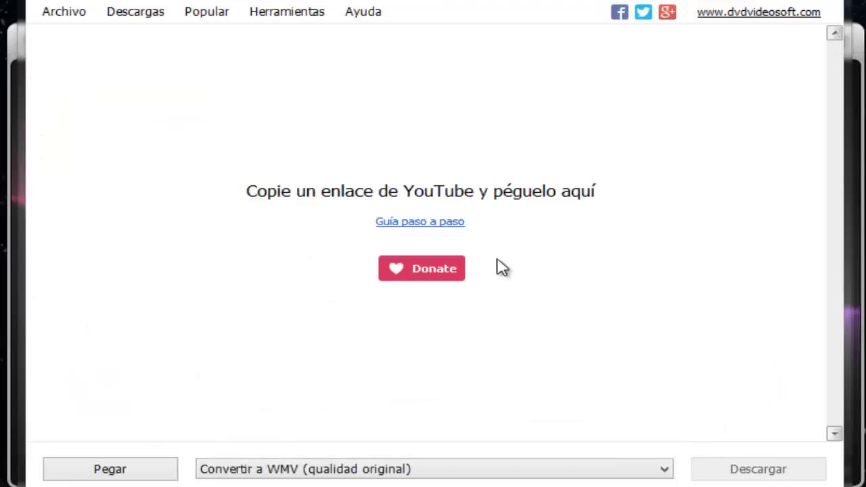
{"action": "left_click", "coordinate": [129, 472]}
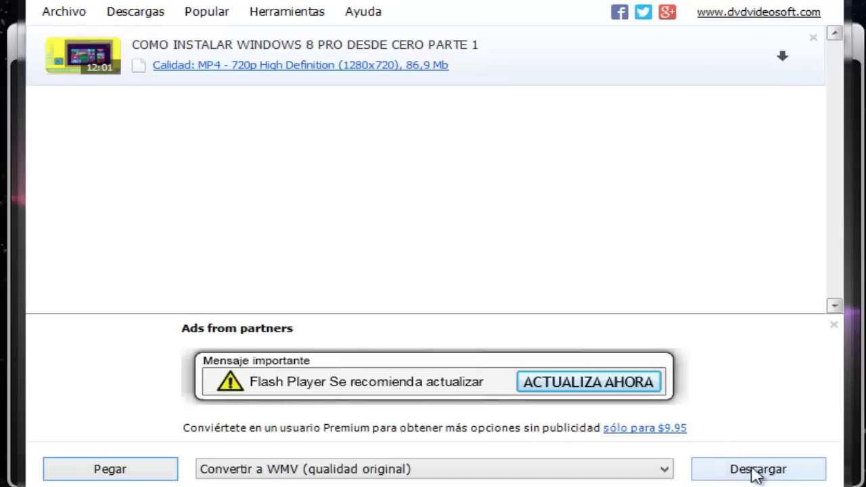
{"action": "left_click", "coordinate": [666, 469]}
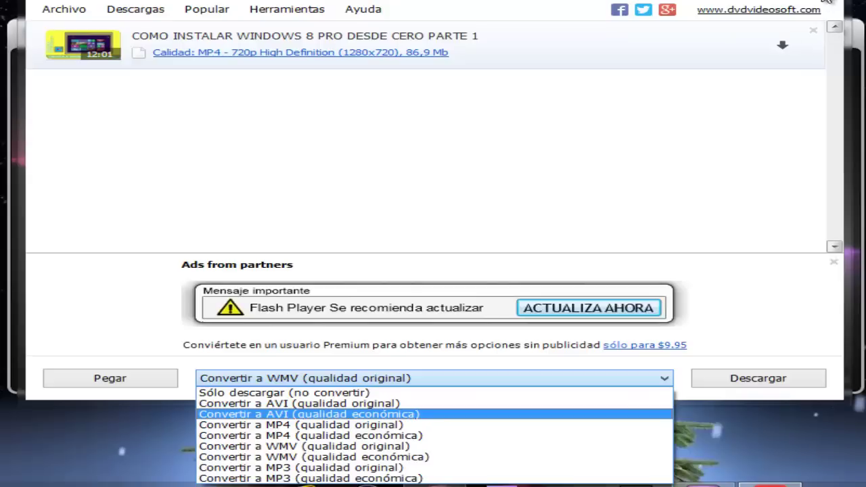
{"action": "key", "text": "Escape"}
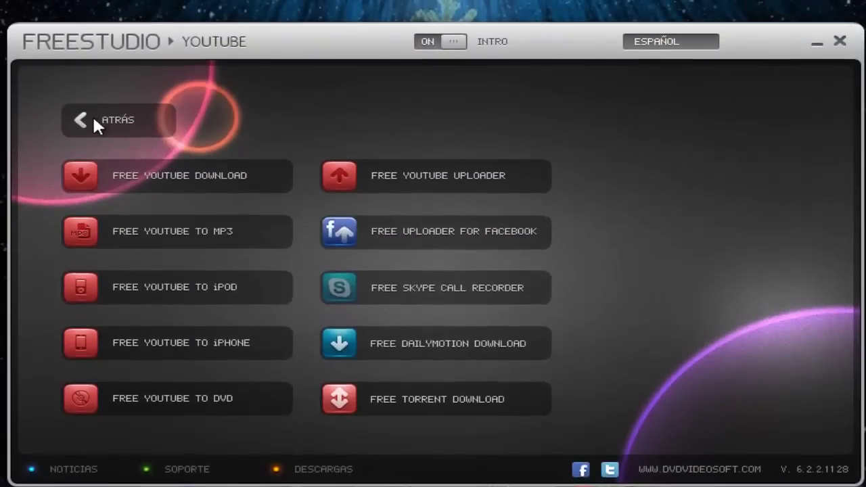
Open Free 3D Photo Maker from Free Studio's 3D section and dismiss the anaglyph glasses notice.
{"action": "left_click", "coordinate": [93, 116]}
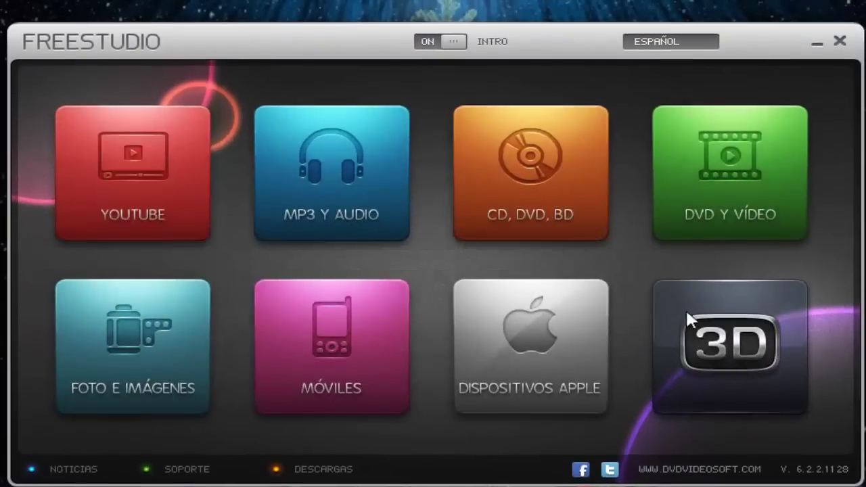
{"action": "left_click", "coordinate": [733, 346]}
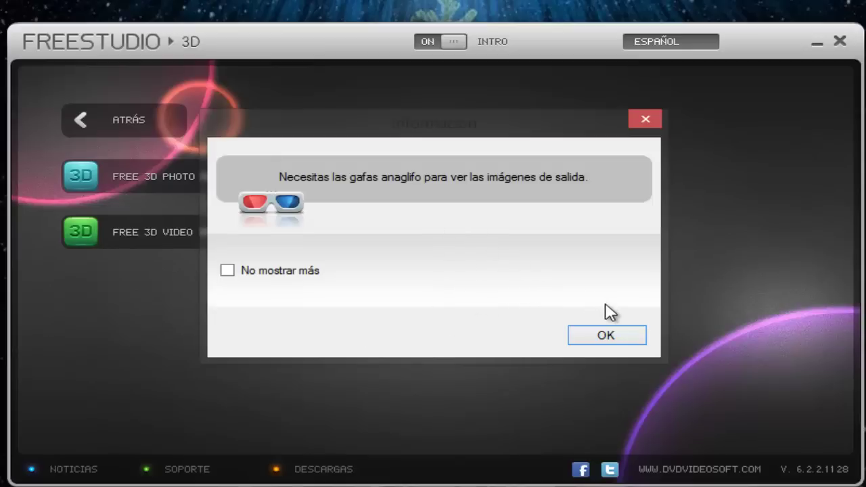
{"action": "left_click", "coordinate": [612, 339]}
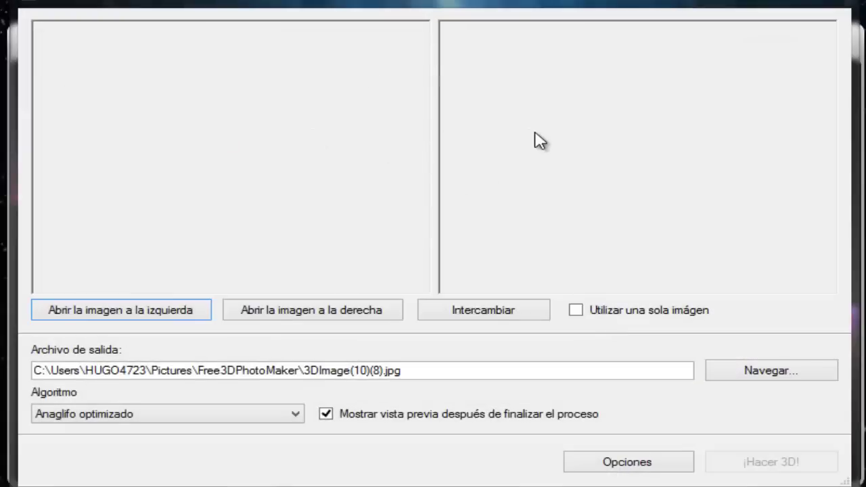
Load the first wallpaper from the Wallpapers navideños folder in the Imágenes library as the left image.
{"action": "left_click", "coordinate": [147, 313]}
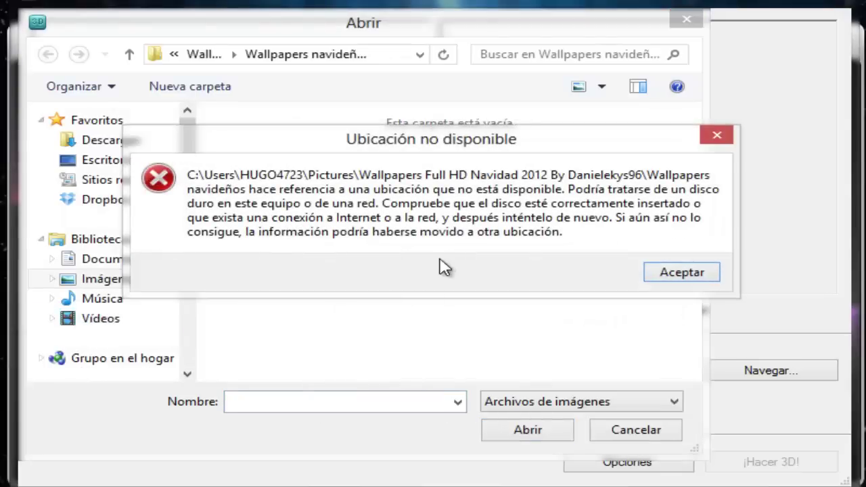
{"action": "left_click", "coordinate": [729, 136]}
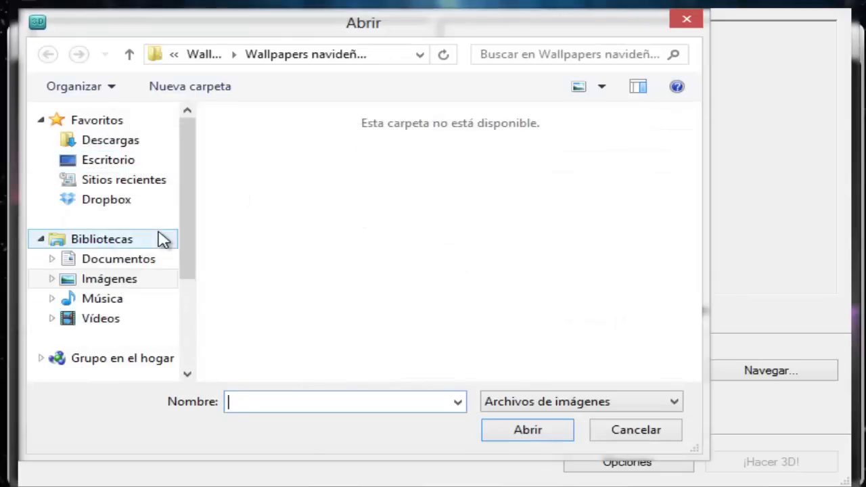
{"action": "left_click", "coordinate": [159, 281]}
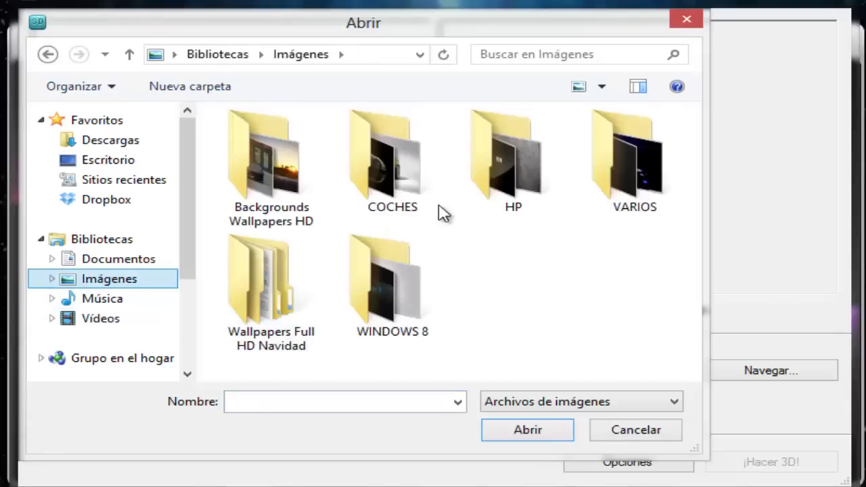
{"action": "double_click", "coordinate": [308, 298]}
{"action": "double_click", "coordinate": [264, 184]}
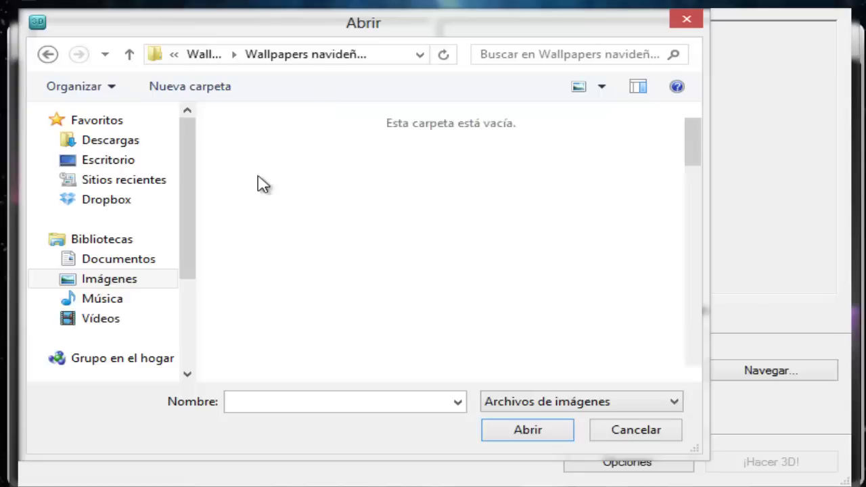
{"action": "left_click", "coordinate": [287, 148]}
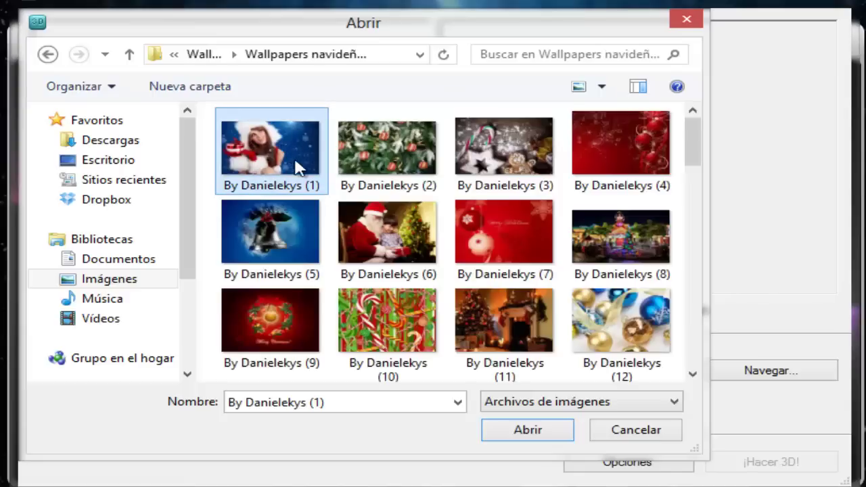
{"action": "left_click", "coordinate": [517, 431]}
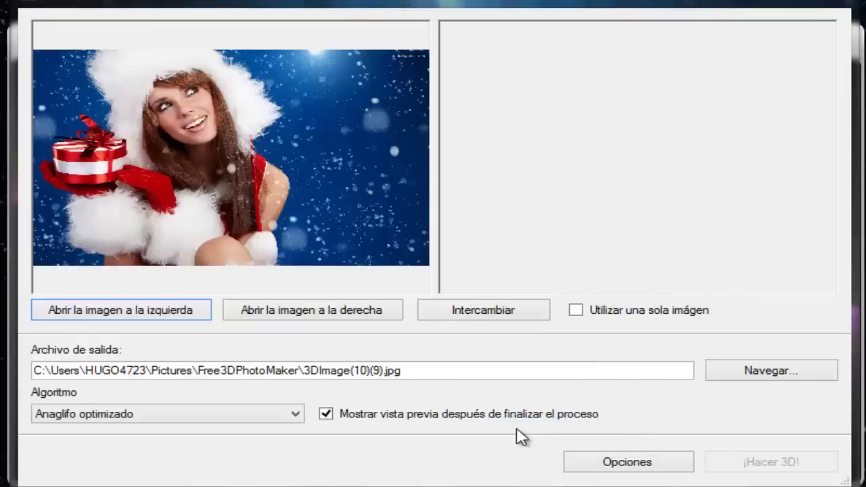
Load the same first wallpaper from the Wallpapers navideños folder as the right image.
{"action": "left_click", "coordinate": [358, 306]}
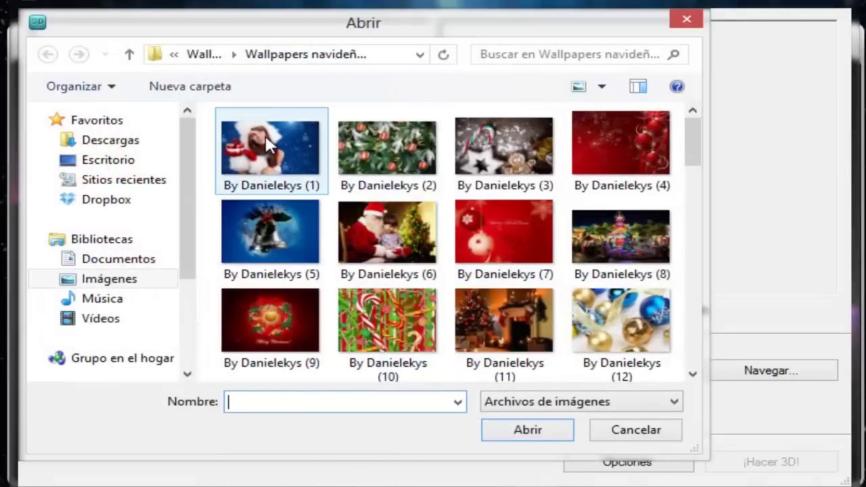
{"action": "left_click", "coordinate": [271, 146]}
{"action": "left_click", "coordinate": [544, 435]}
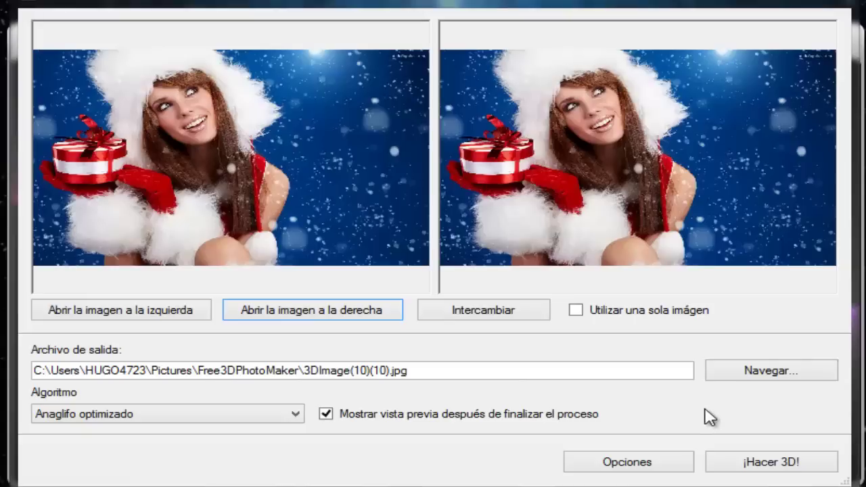
Create the 3D image with the Anaglifo optimizado algorithm, view its full-screen preview and dismiss the completion message.
{"action": "left_click", "coordinate": [777, 431]}
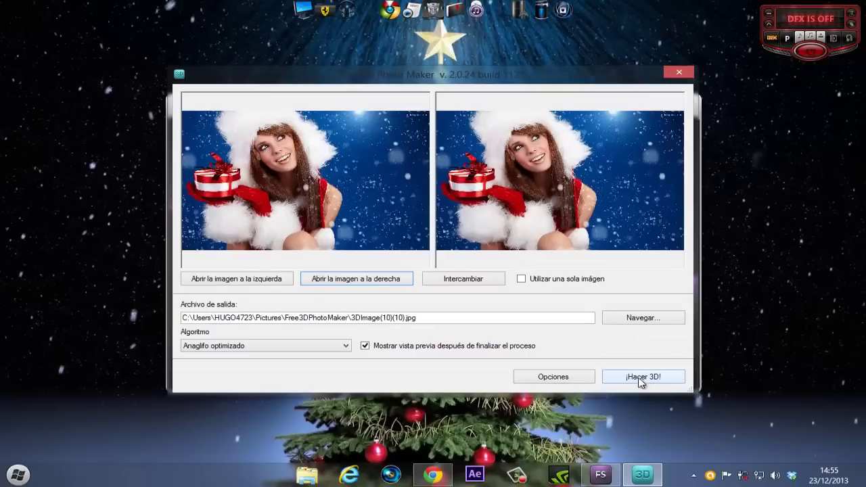
{"action": "left_click", "coordinate": [642, 377]}
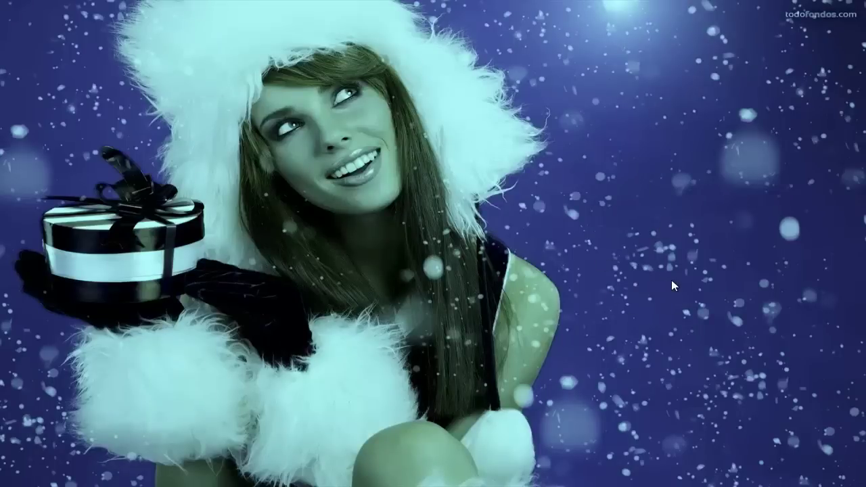
{"action": "left_click", "coordinate": [642, 299]}
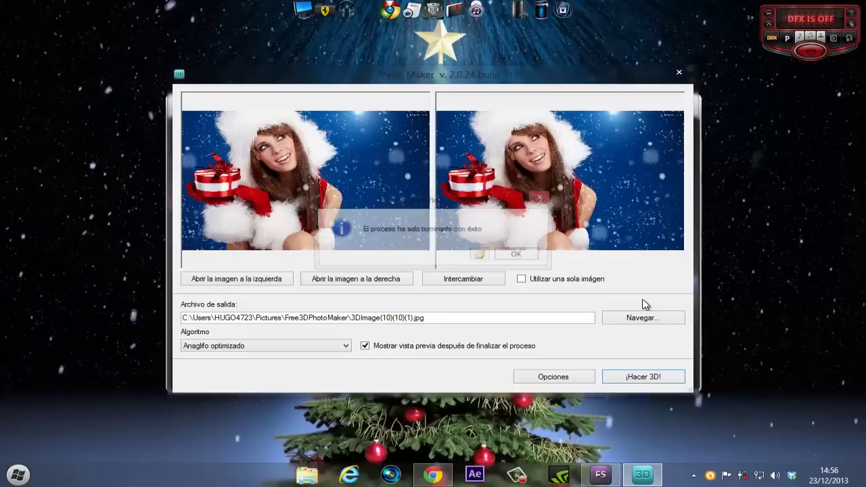
{"action": "left_click", "coordinate": [520, 258]}
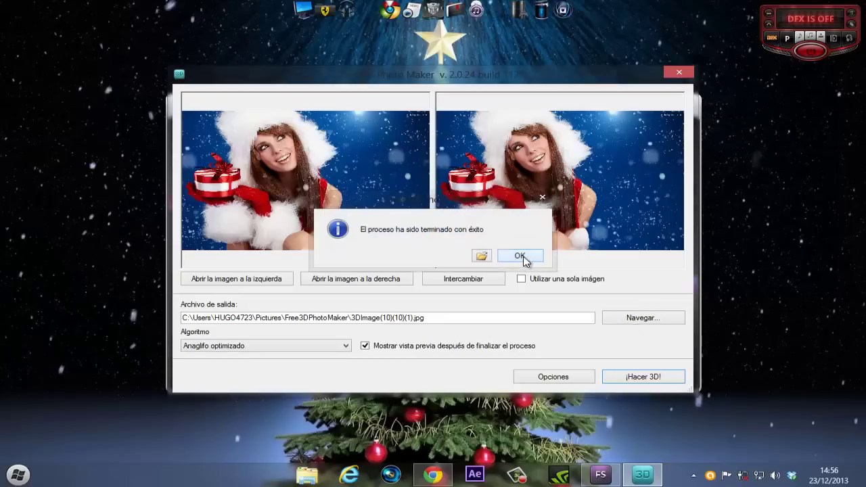
Close Free 3D Photo Maker and Free Studio, dismissing the Premium membership offer.
{"action": "left_click", "coordinate": [680, 73]}
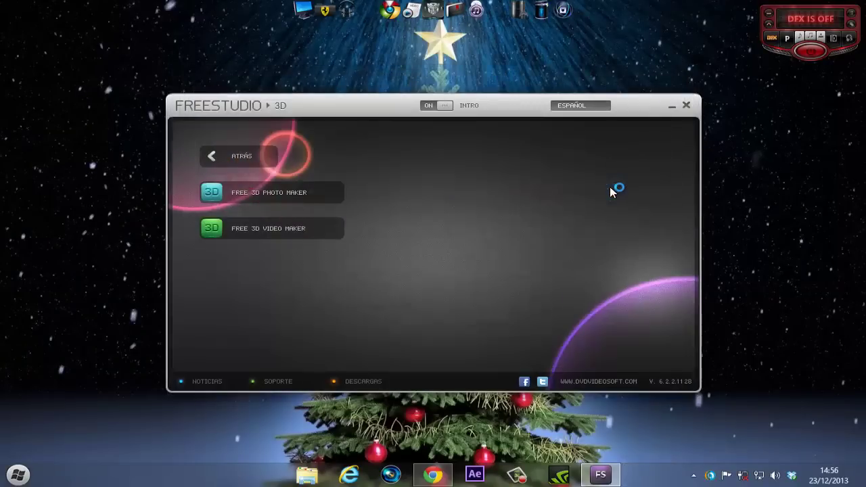
{"action": "left_click", "coordinate": [237, 155]}
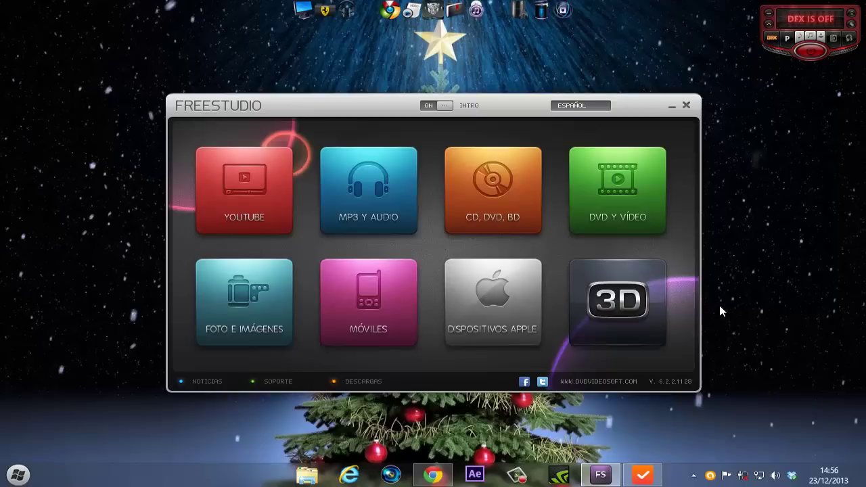
{"action": "left_click", "coordinate": [686, 107]}
{"action": "left_click", "coordinate": [607, 123]}
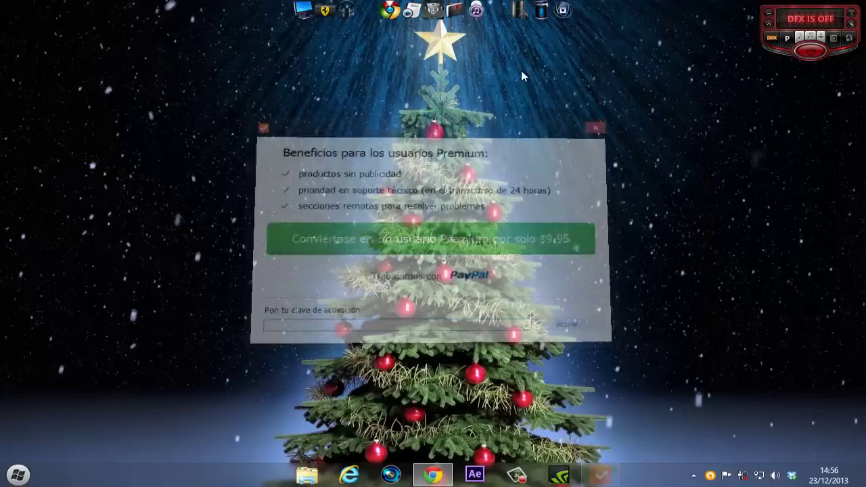
Launch Freemake Video Converter from the desktop dock's programs folder and reposition its window.
{"action": "left_click", "coordinate": [435, 25]}
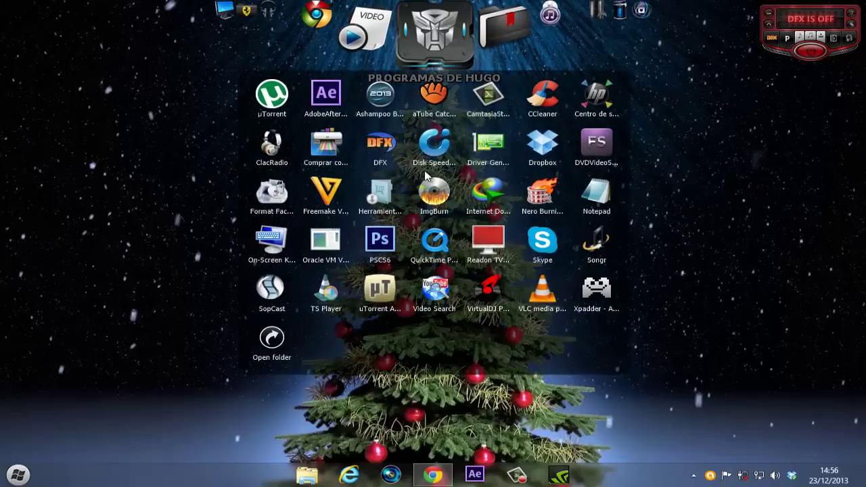
{"action": "left_click", "coordinate": [328, 203]}
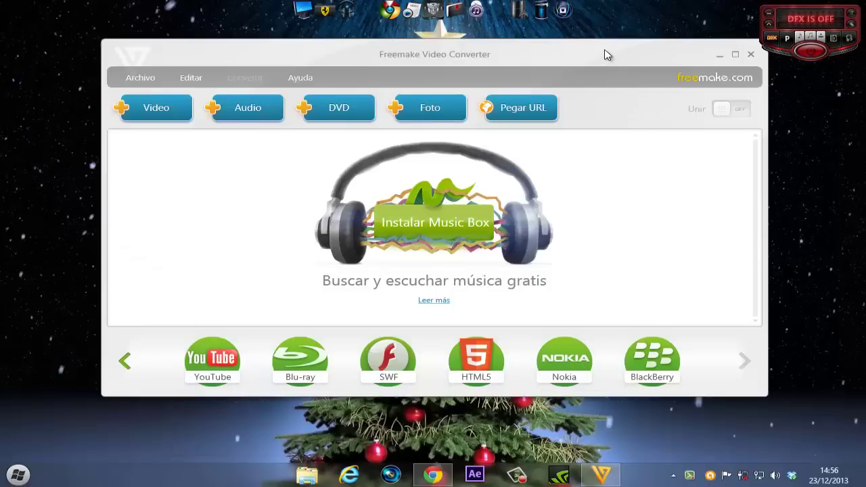
{"action": "left_click_drag", "start_coordinate": [606, 55], "coordinate": [590, 59]}
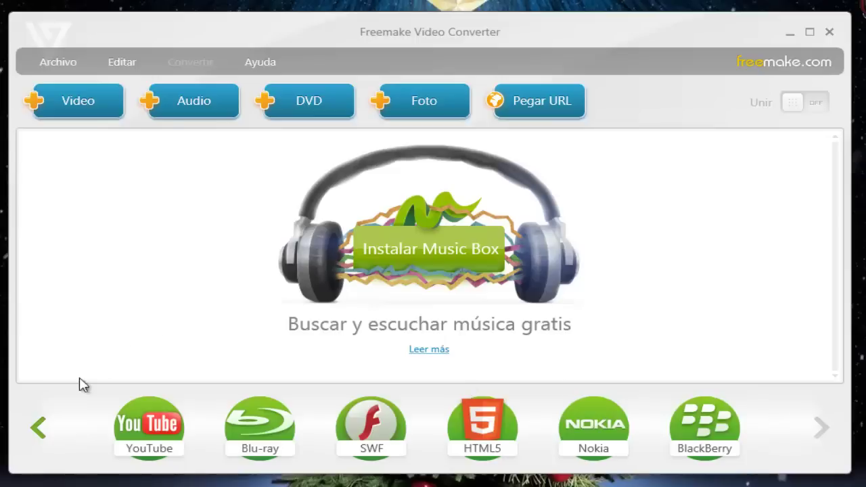
Browse the available output formats and try the Sony conversion, dismissing the information message.
{"action": "left_click", "coordinate": [38, 428]}
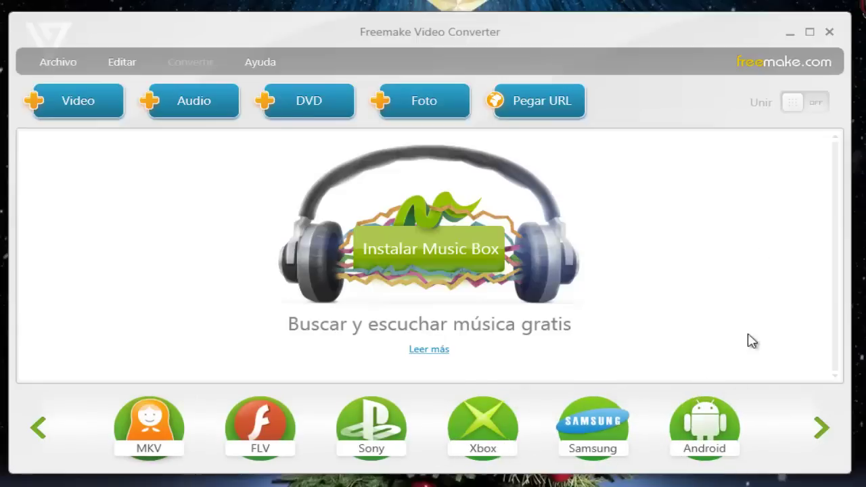
{"action": "left_click", "coordinate": [823, 429]}
{"action": "left_click", "coordinate": [823, 430]}
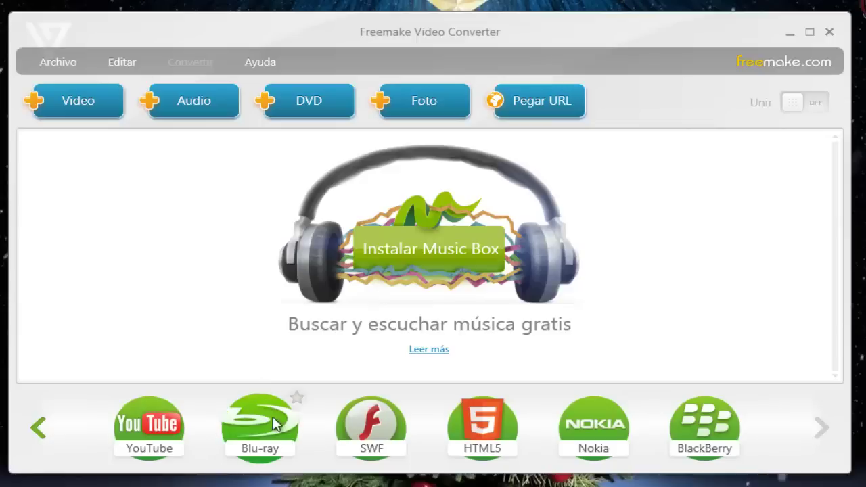
{"action": "left_click", "coordinate": [40, 428]}
{"action": "left_click", "coordinate": [40, 428]}
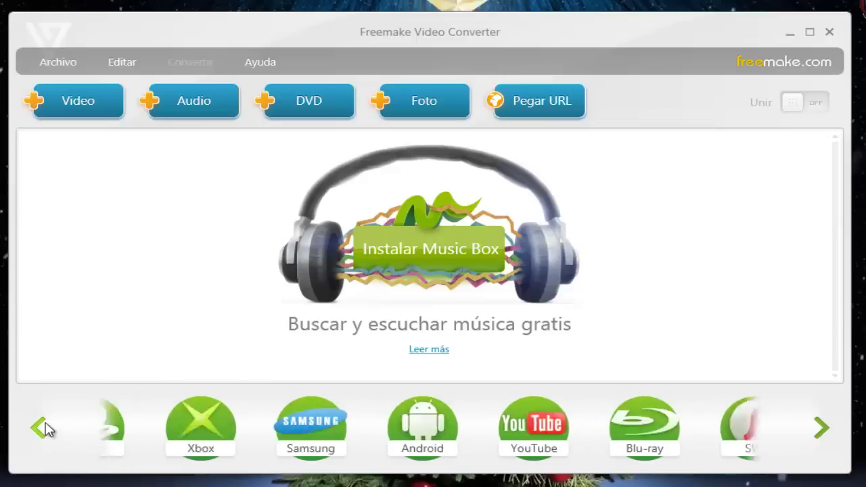
{"action": "left_click", "coordinate": [391, 445]}
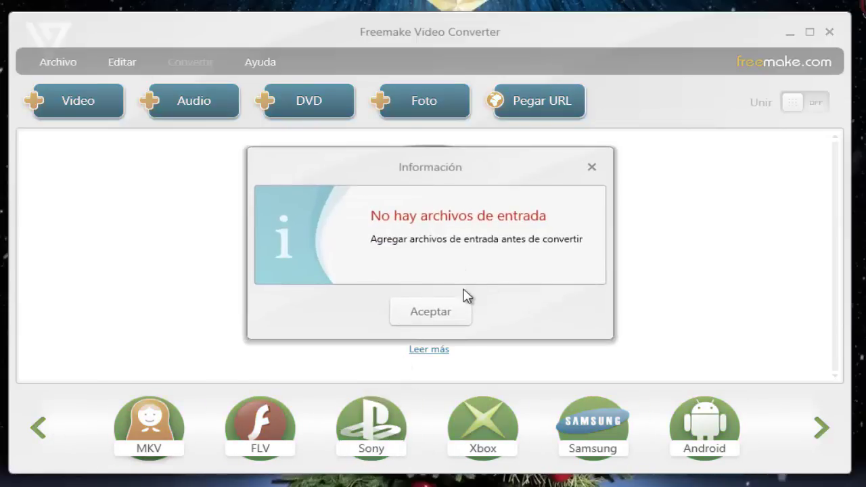
{"action": "left_click", "coordinate": [592, 168]}
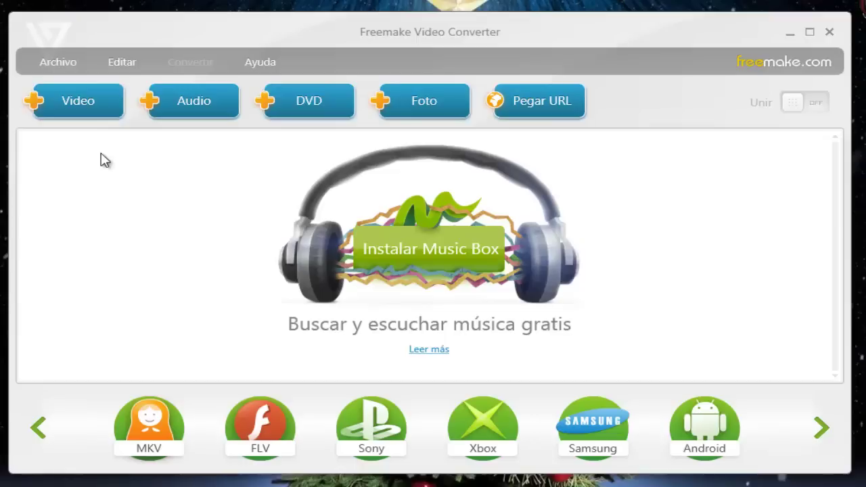
Add the video "COMO ELIMINAR CANAL DE PAGINA O CANAL DE YOUTUBE CREADO POR ERRO" and bring its editing window fully into view.
{"action": "left_click", "coordinate": [75, 102]}
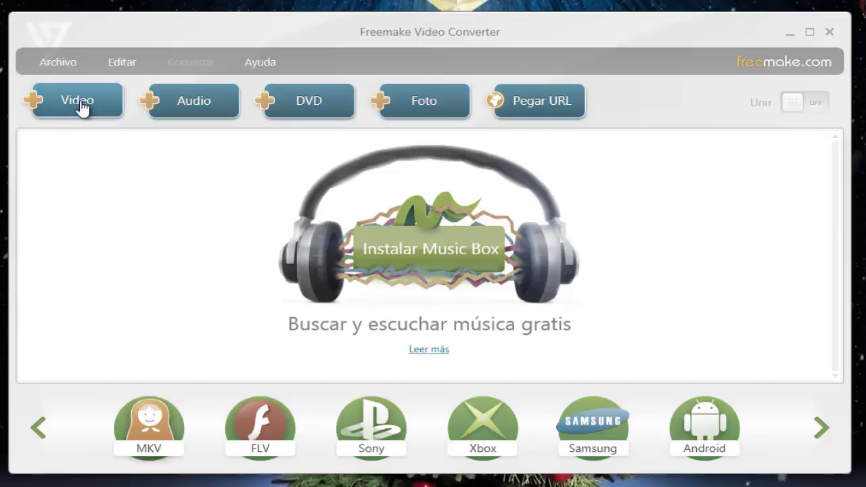
{"action": "left_click", "coordinate": [214, 178]}
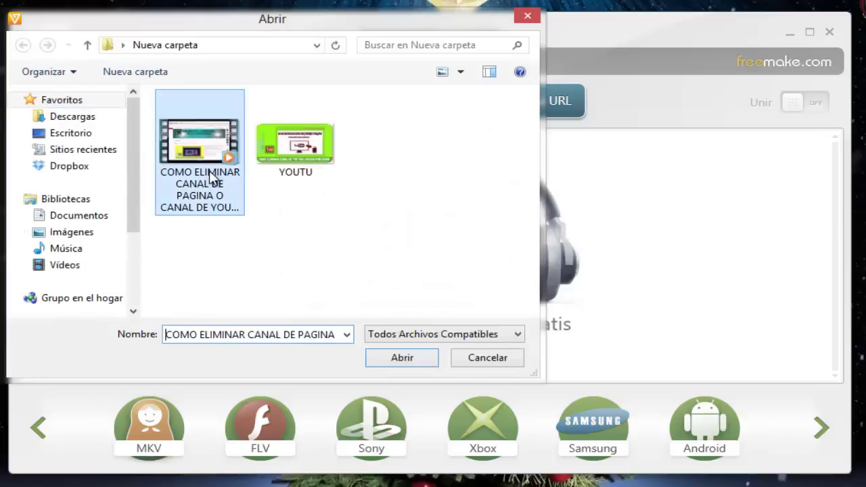
{"action": "left_click", "coordinate": [405, 359]}
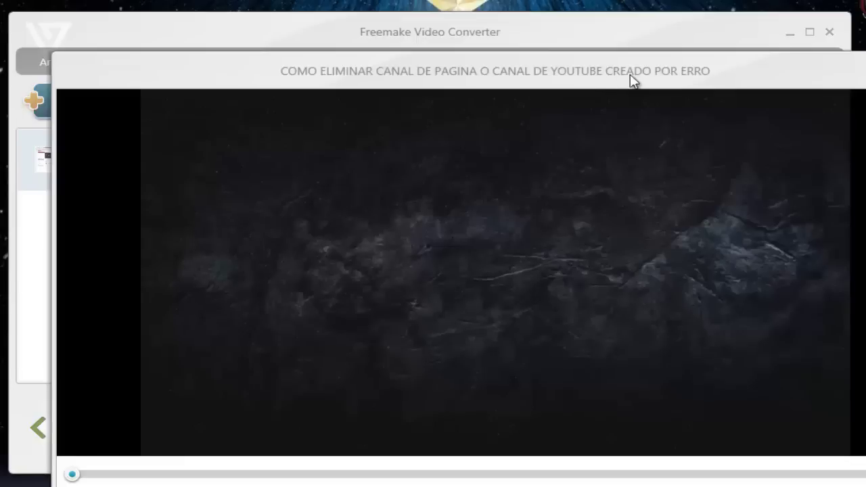
{"action": "left_click_drag", "start_coordinate": [616, 71], "coordinate": [551, 23]}
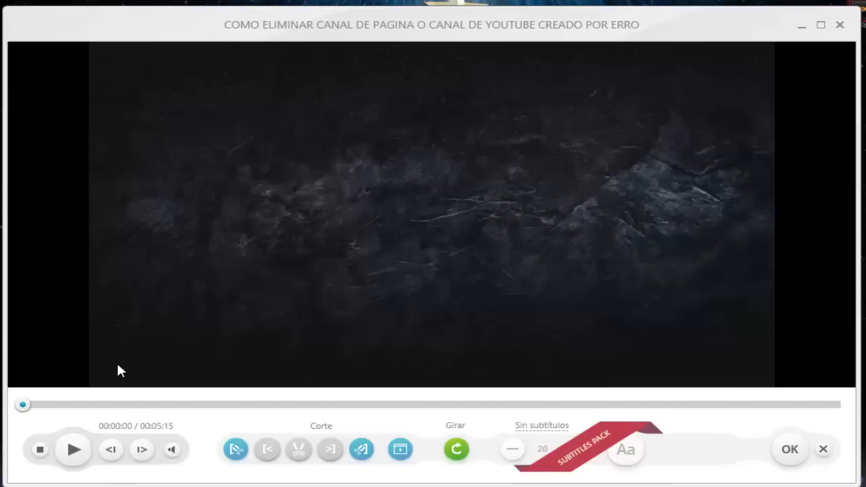
Play the video preview, skip ahead to about 1:13 and turn its volume all the way down.
{"action": "mouse_move", "coordinate": [172, 451]}
{"action": "left_click", "coordinate": [74, 451]}
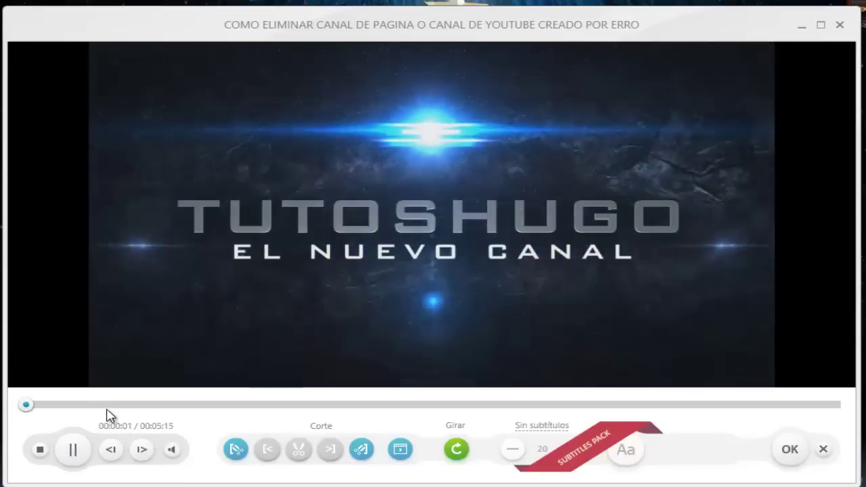
{"action": "left_click", "coordinate": [116, 406]}
{"action": "left_click", "coordinate": [212, 404]}
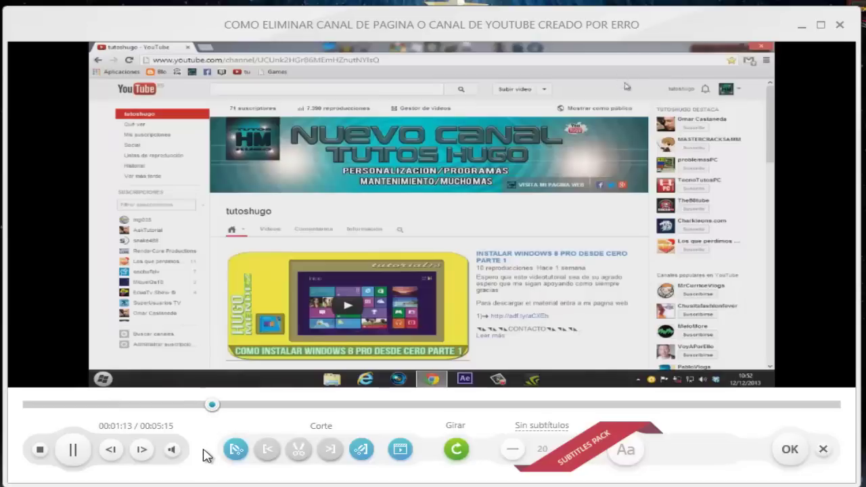
{"action": "mouse_move", "coordinate": [174, 451]}
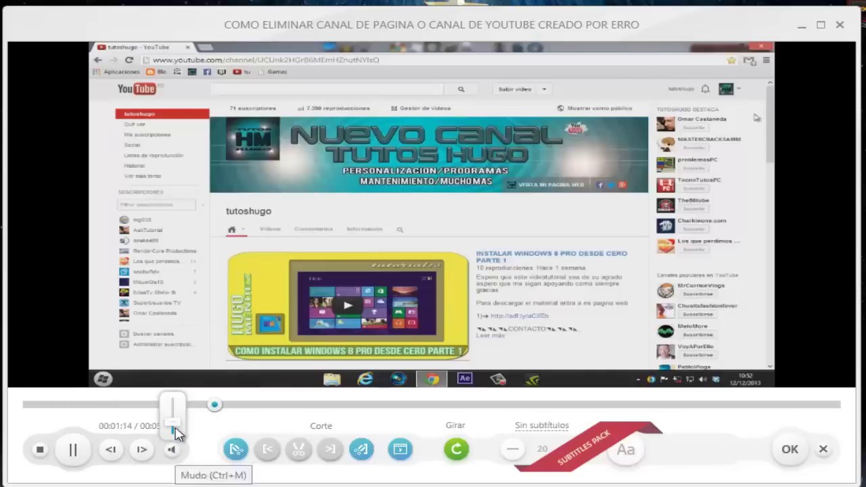
{"action": "left_click_drag", "start_coordinate": [174, 417], "coordinate": [175, 437]}
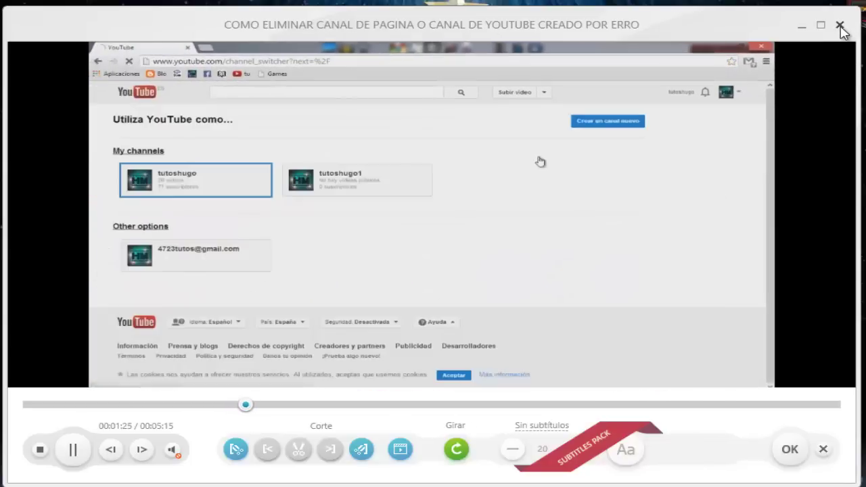
Close the preview and replace the video in the conversion list with the audio file "WUT (Original Mix)[1]".
{"action": "left_click", "coordinate": [841, 28]}
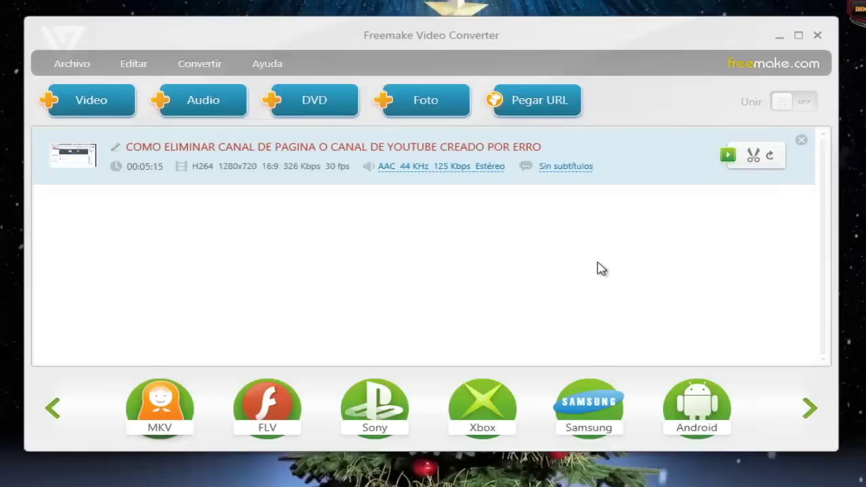
{"action": "left_click", "coordinate": [802, 141]}
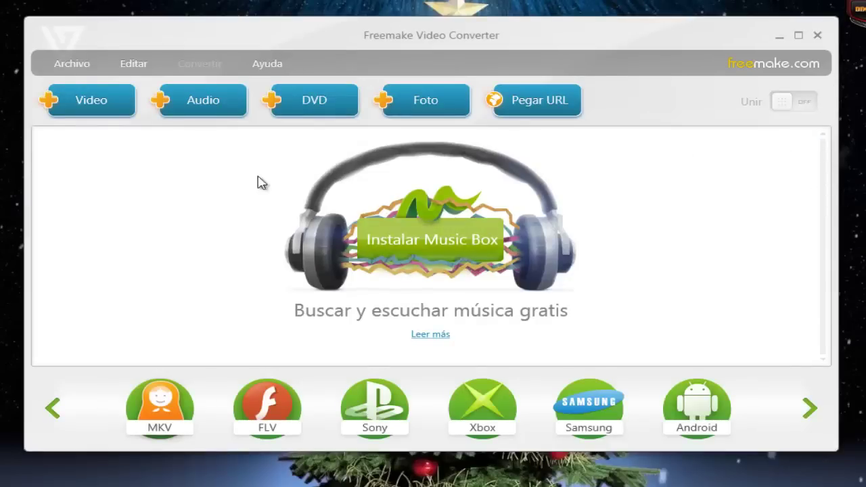
{"action": "left_click", "coordinate": [203, 101]}
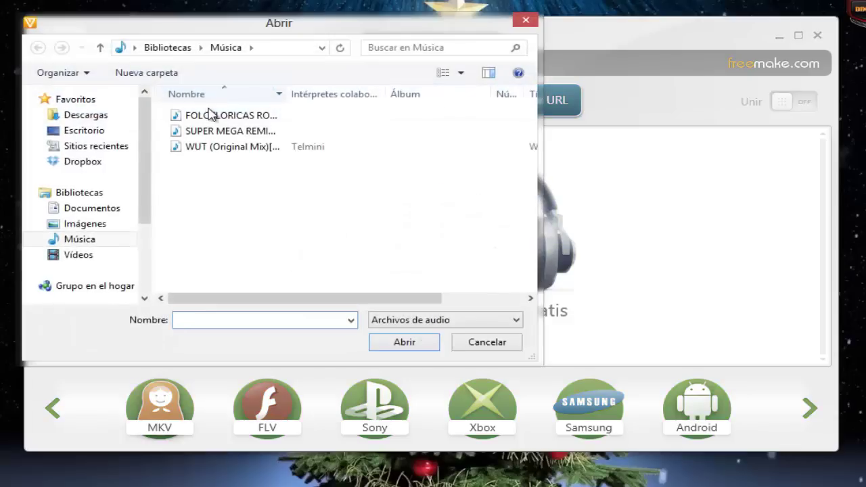
{"action": "left_click", "coordinate": [253, 154]}
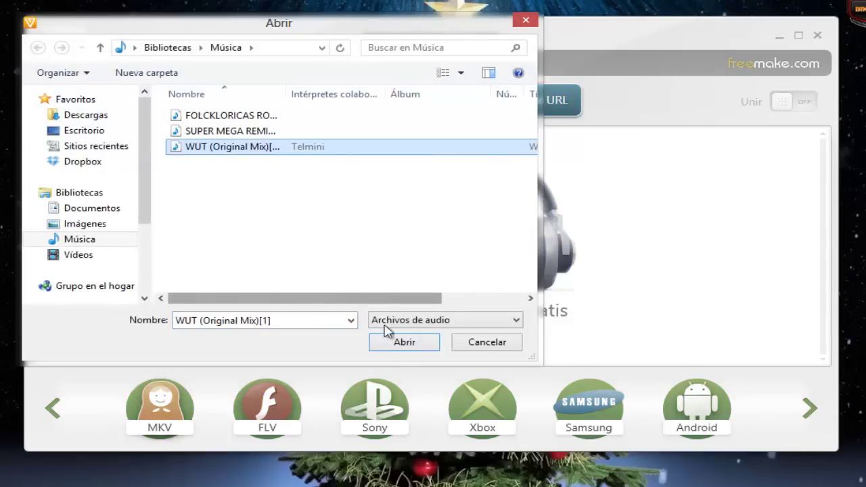
{"action": "left_click", "coordinate": [406, 342]}
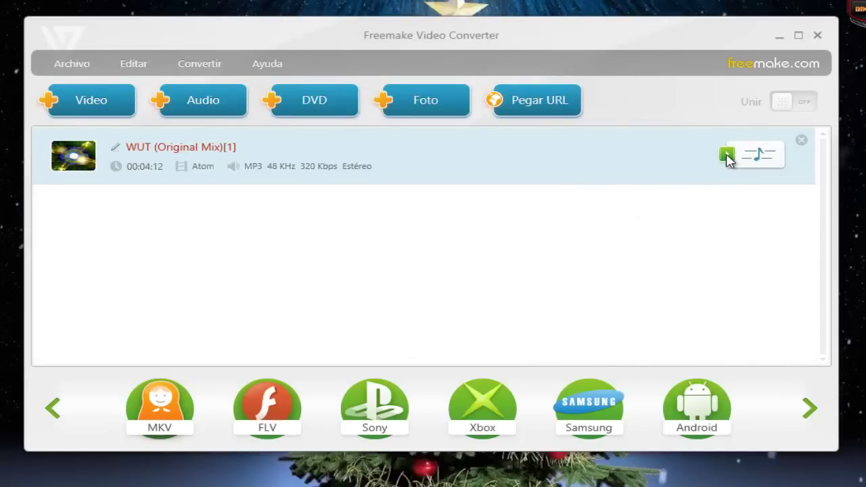
Open the audio track's preview, choose the Atom visualization and play it with sound, pausing at about 0:15.
{"action": "left_click", "coordinate": [727, 157]}
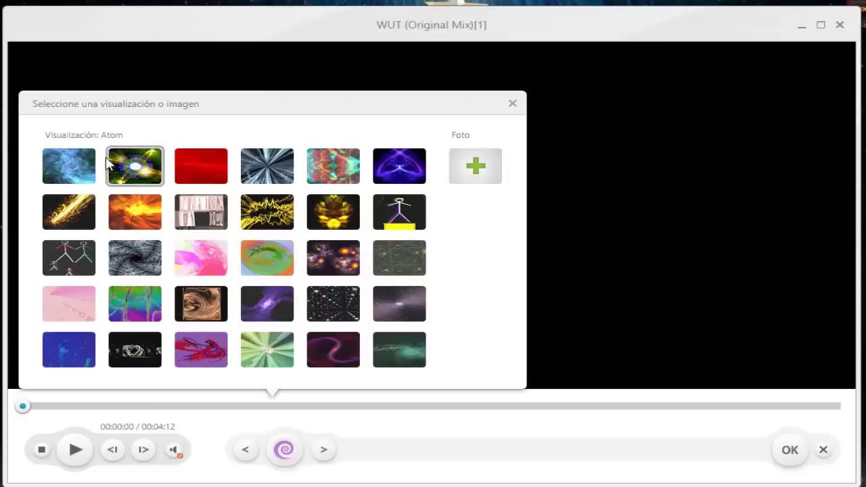
{"action": "left_click", "coordinate": [142, 170]}
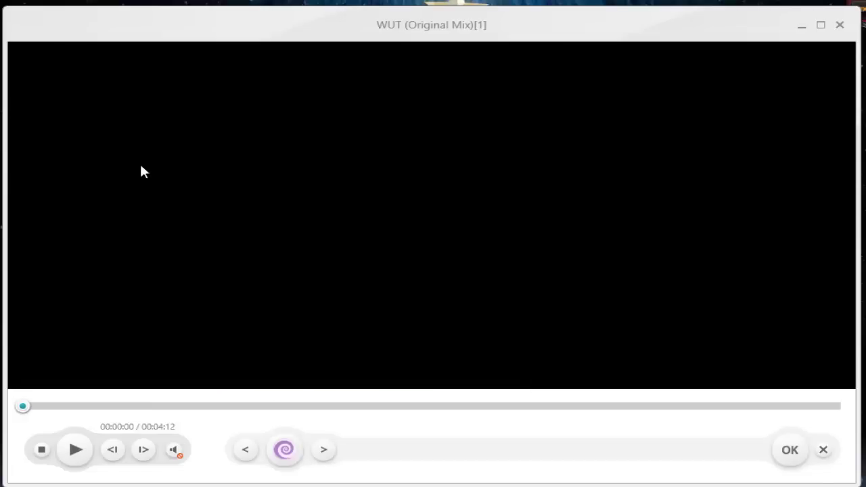
{"action": "left_click", "coordinate": [181, 455]}
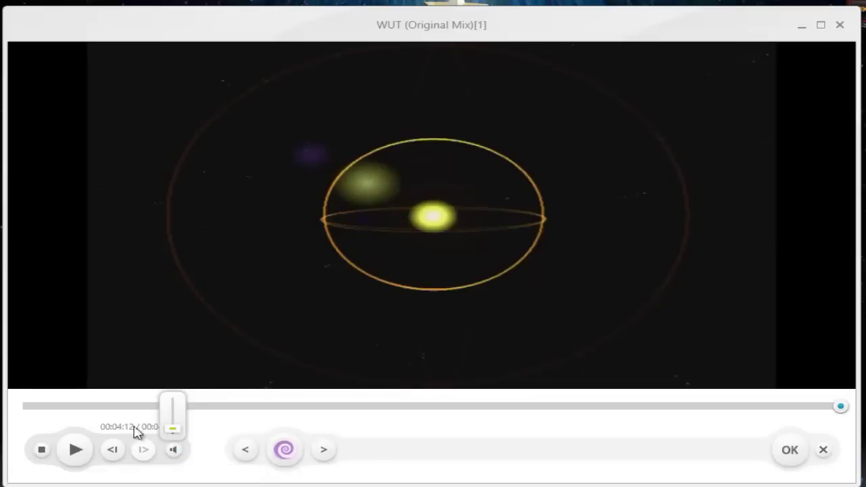
{"action": "left_click", "coordinate": [84, 455]}
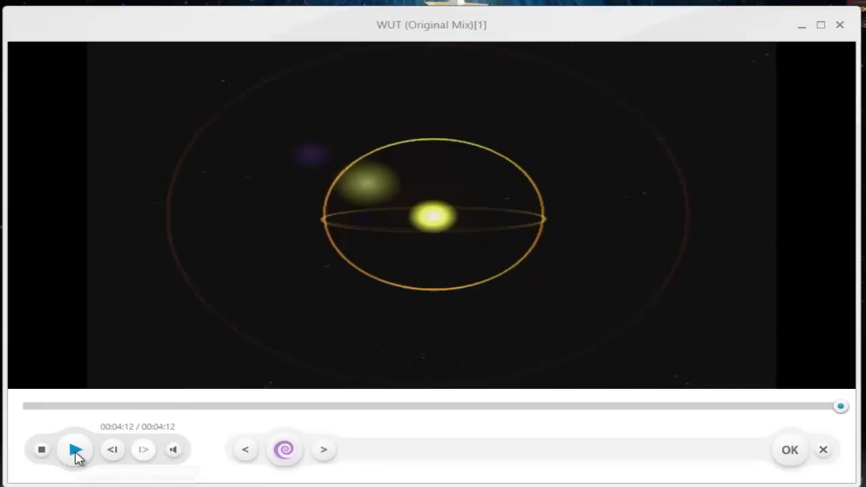
{"action": "left_click", "coordinate": [77, 457]}
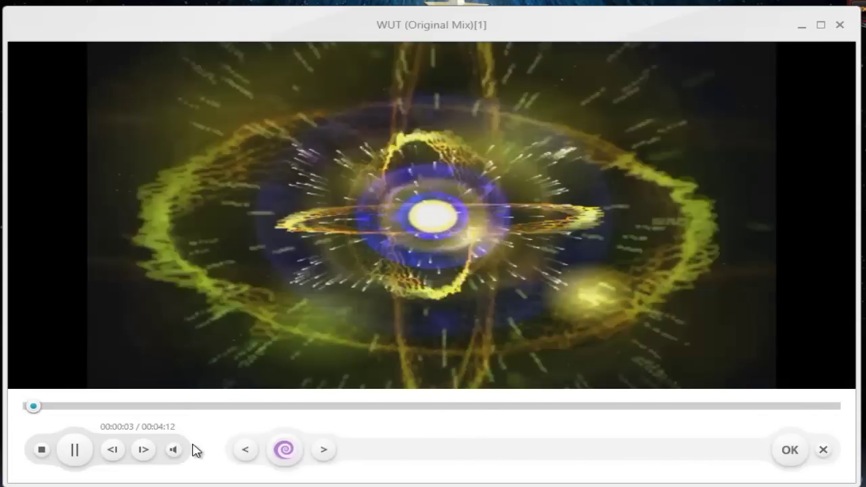
{"action": "mouse_move", "coordinate": [180, 451]}
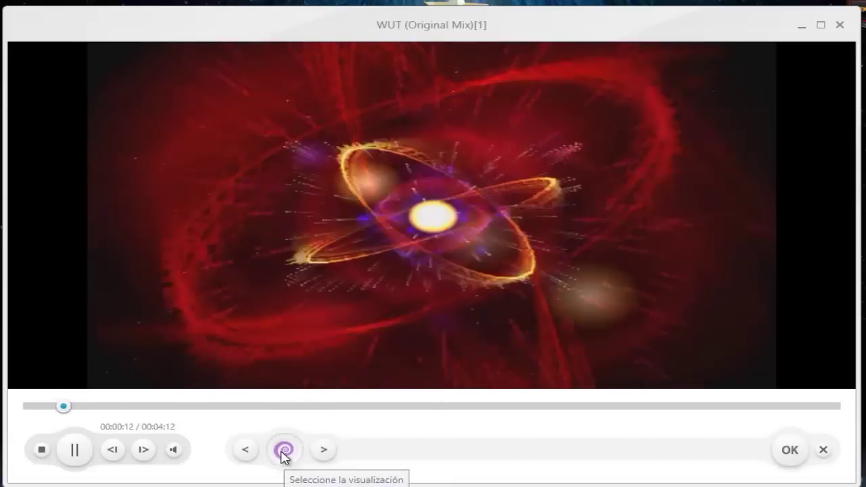
{"action": "left_click", "coordinate": [285, 451]}
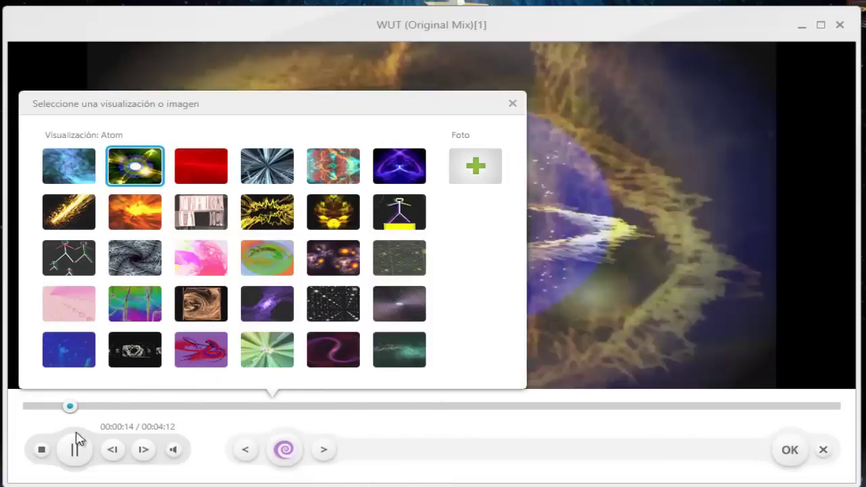
{"action": "left_click", "coordinate": [74, 449]}
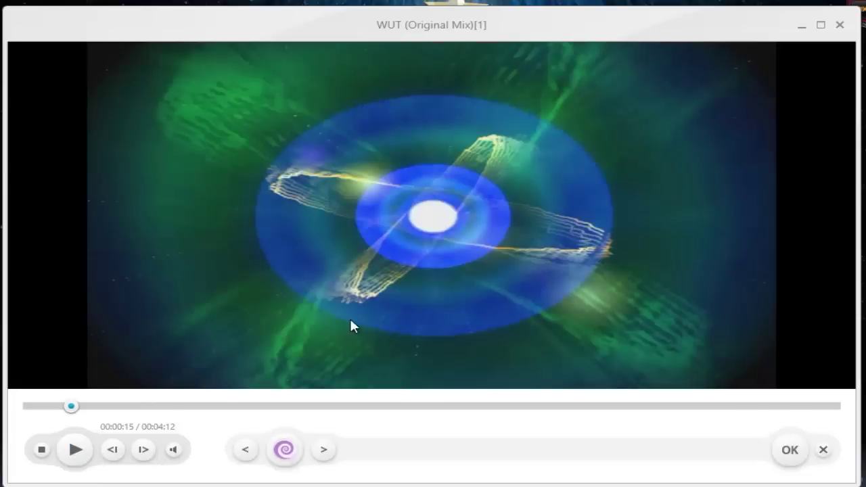
Try to use the first picture from the "Wallpapers navideños" folder as the track's image, dismissing the information message.
{"action": "left_click", "coordinate": [285, 456]}
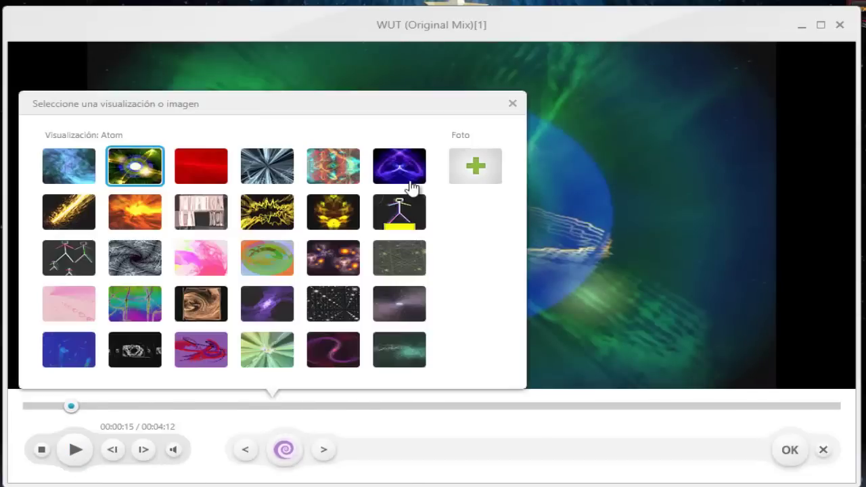
{"action": "left_click", "coordinate": [475, 178]}
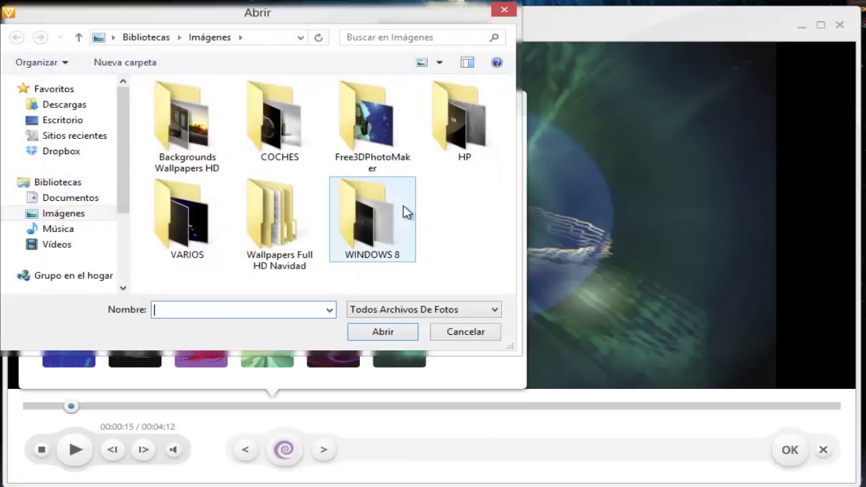
{"action": "double_click", "coordinate": [273, 237]}
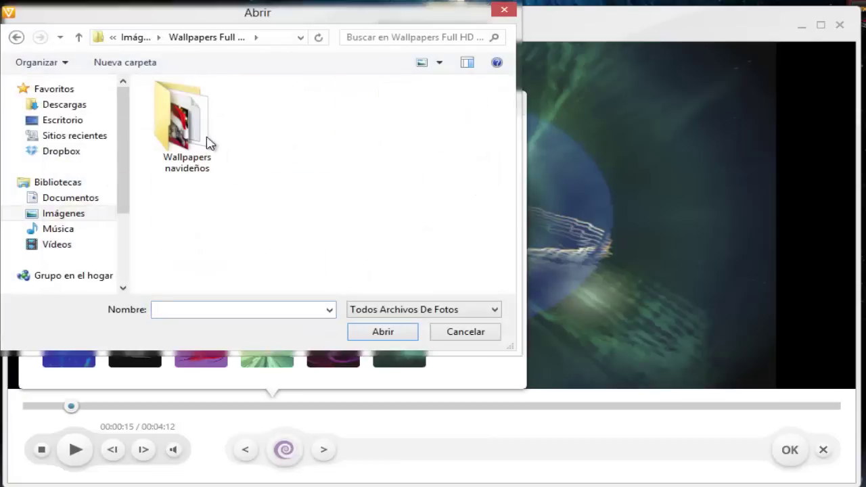
{"action": "double_click", "coordinate": [175, 100]}
{"action": "left_click", "coordinate": [171, 101]}
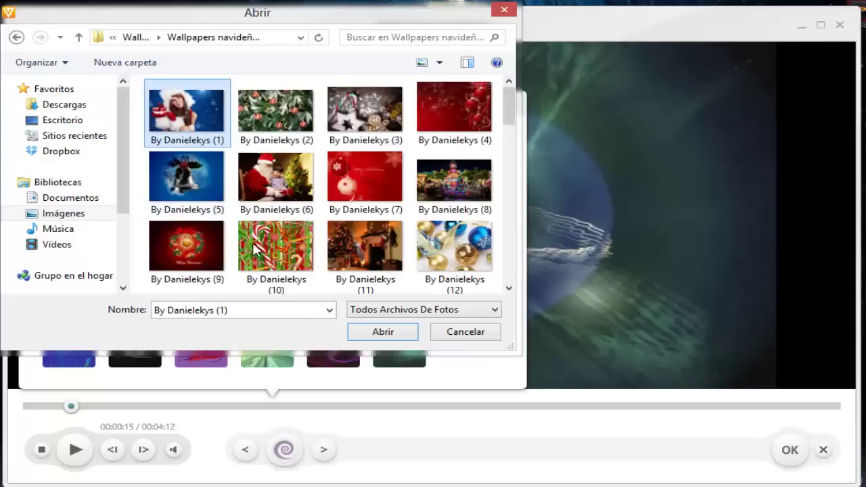
{"action": "left_click", "coordinate": [373, 331]}
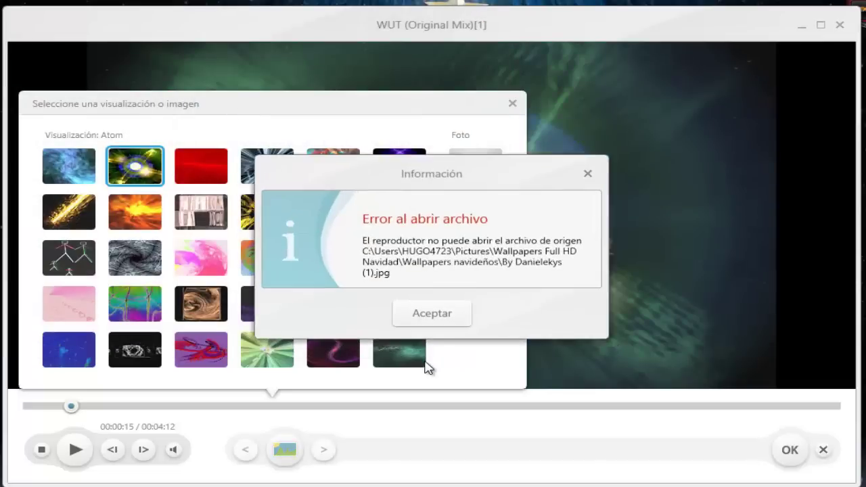
{"action": "left_click", "coordinate": [589, 175]}
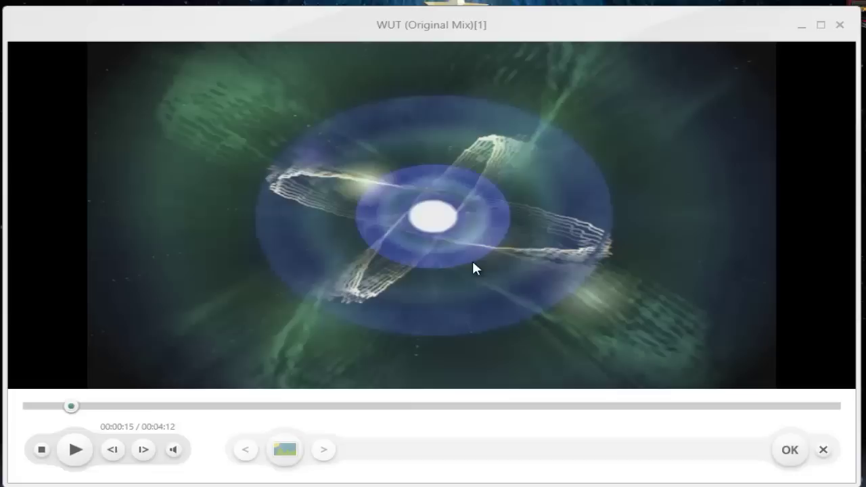
Replace the track's visualization with photo "6" from the COCHES folder and play a few seconds of the result.
{"action": "left_click", "coordinate": [271, 450]}
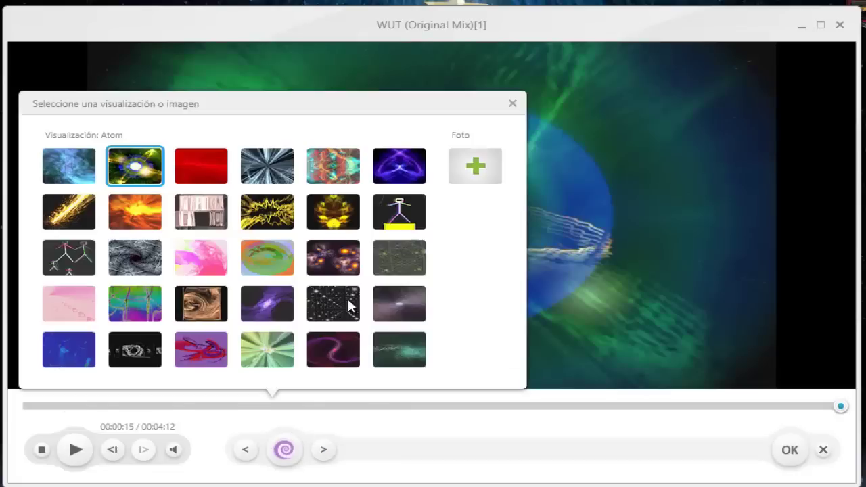
{"action": "left_click", "coordinate": [491, 175]}
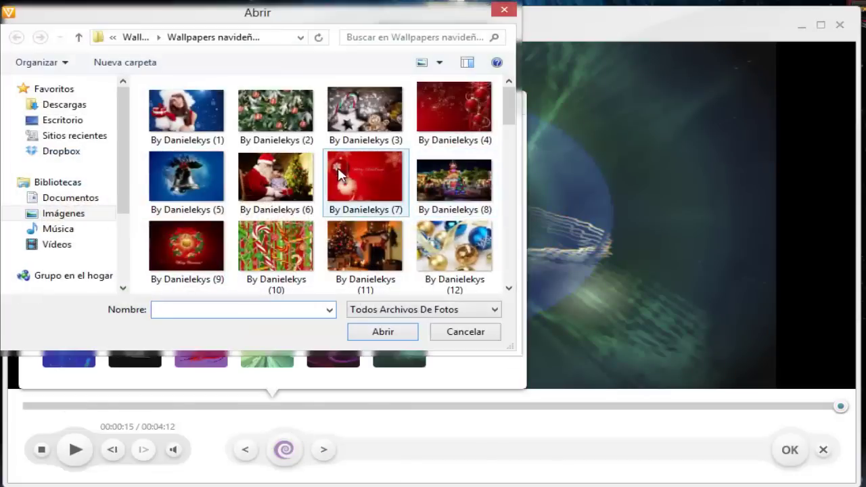
{"action": "left_click", "coordinate": [80, 42]}
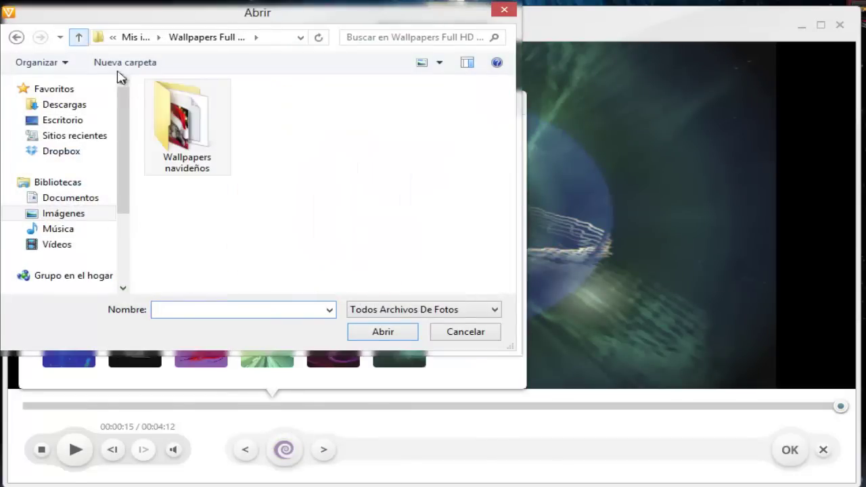
{"action": "left_click", "coordinate": [17, 37]}
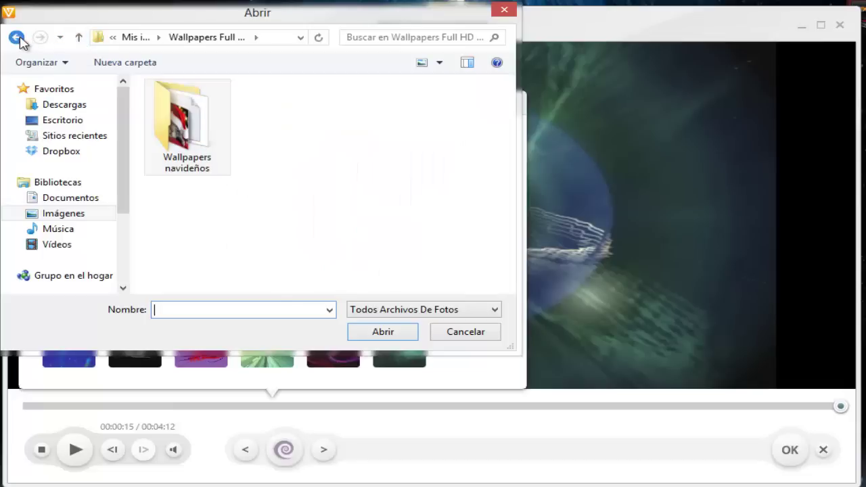
{"action": "left_click", "coordinate": [79, 38]}
{"action": "left_click", "coordinate": [80, 38]}
{"action": "left_click", "coordinate": [79, 37]}
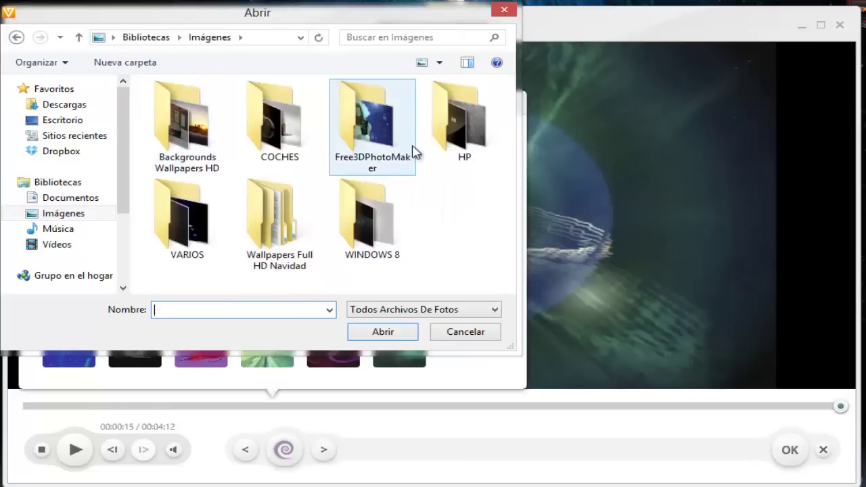
{"action": "double_click", "coordinate": [274, 138]}
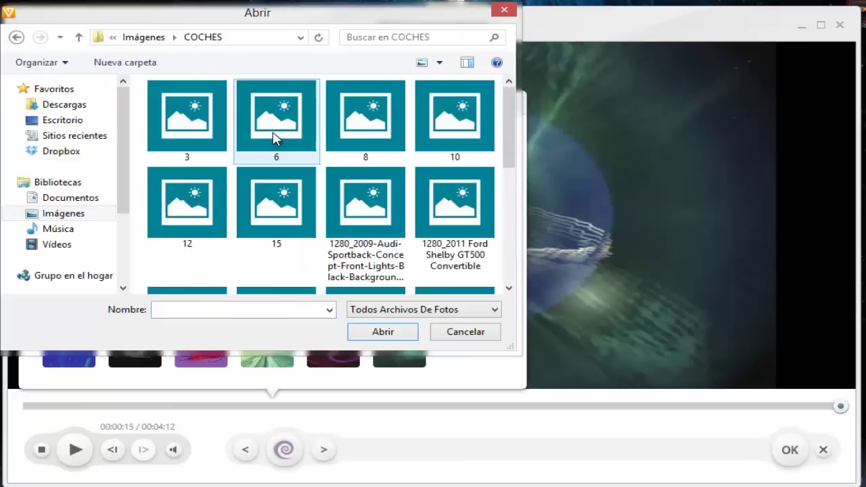
{"action": "left_click", "coordinate": [288, 134]}
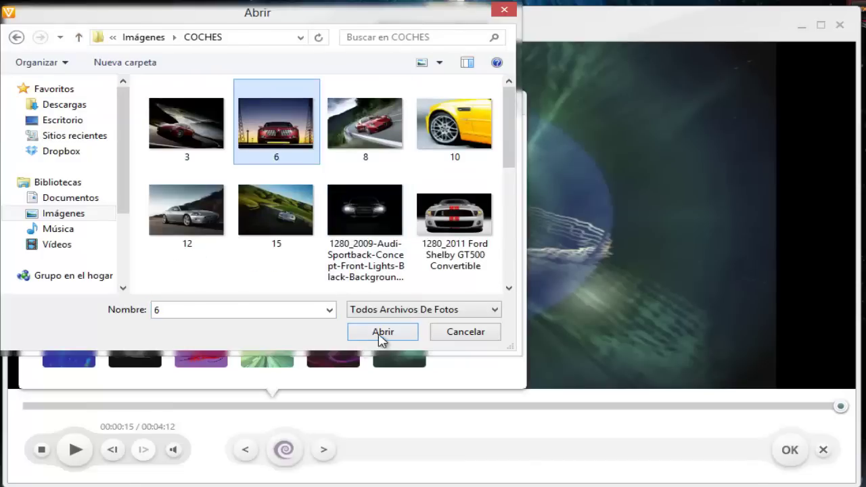
{"action": "left_click", "coordinate": [381, 333]}
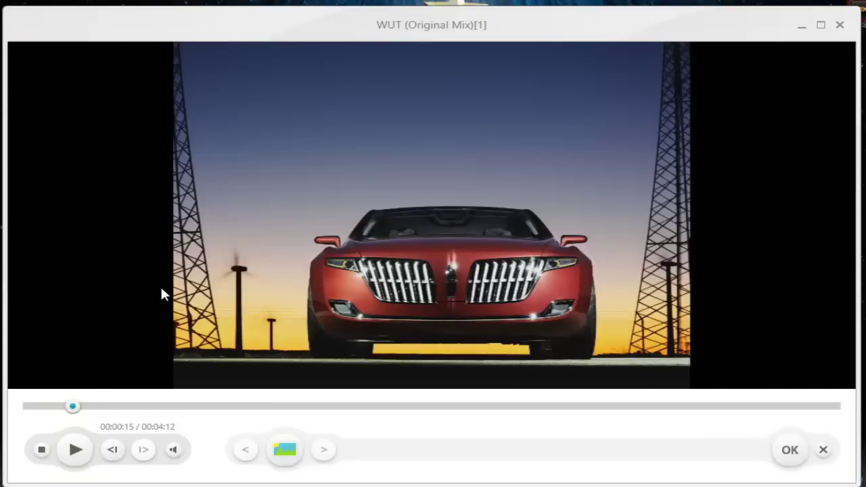
{"action": "left_click", "coordinate": [77, 451]}
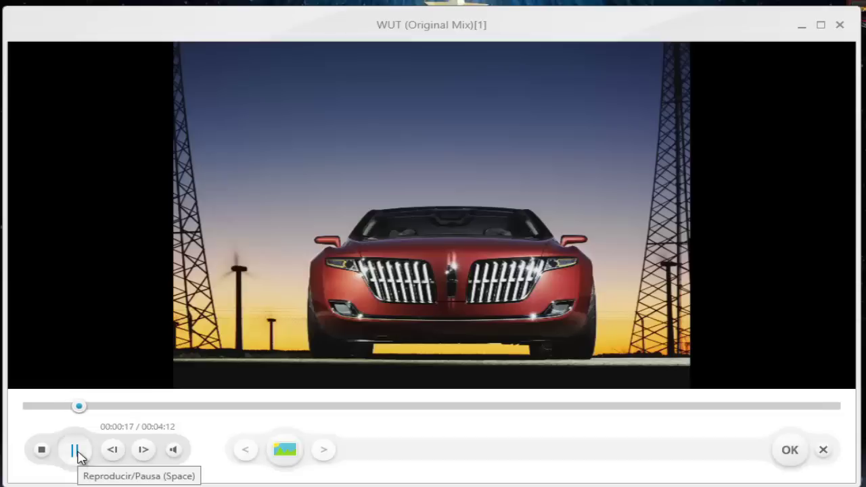
{"action": "left_click", "coordinate": [76, 452]}
Close the preview, clear the audio track from the conversion list and exit Freemake Video Converter.
{"action": "left_click", "coordinate": [840, 27]}
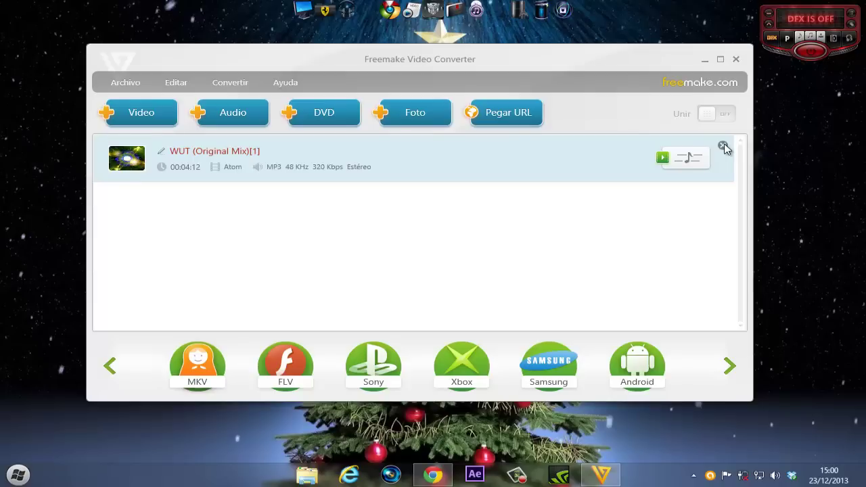
{"action": "left_click", "coordinate": [726, 146]}
{"action": "left_click", "coordinate": [736, 59]}
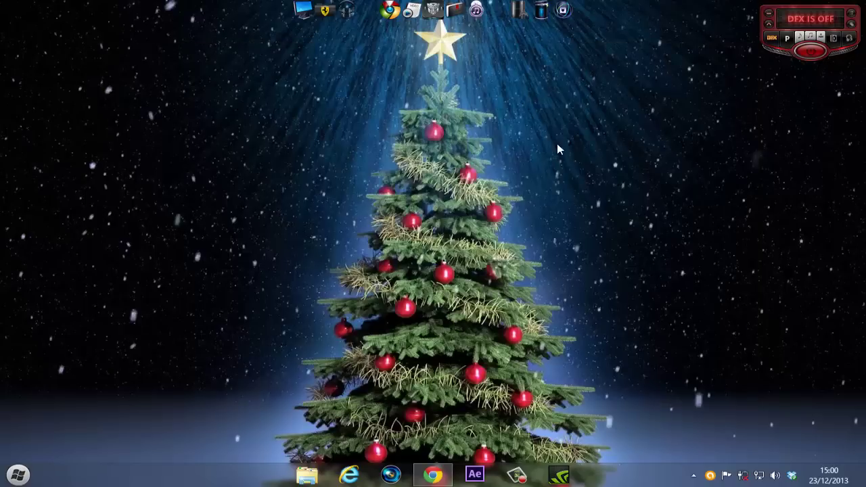
Launch Format Factory from the PROGRAMAS DE HUGO program collection.
{"action": "left_click", "coordinate": [432, 20]}
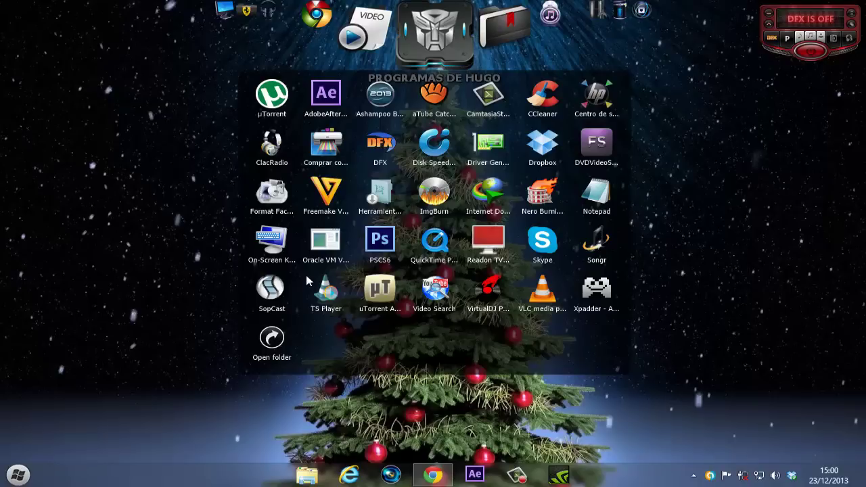
{"action": "left_click", "coordinate": [409, 221]}
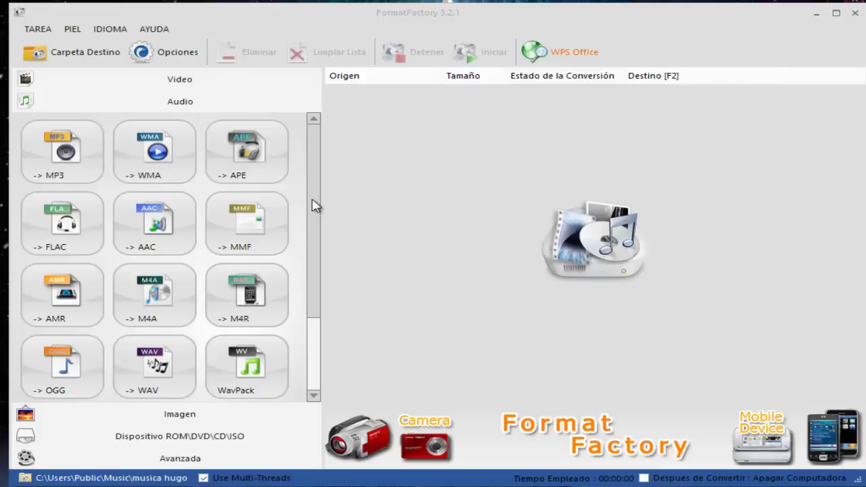
{"action": "left_click_drag", "start_coordinate": [314, 221], "coordinate": [319, 194]}
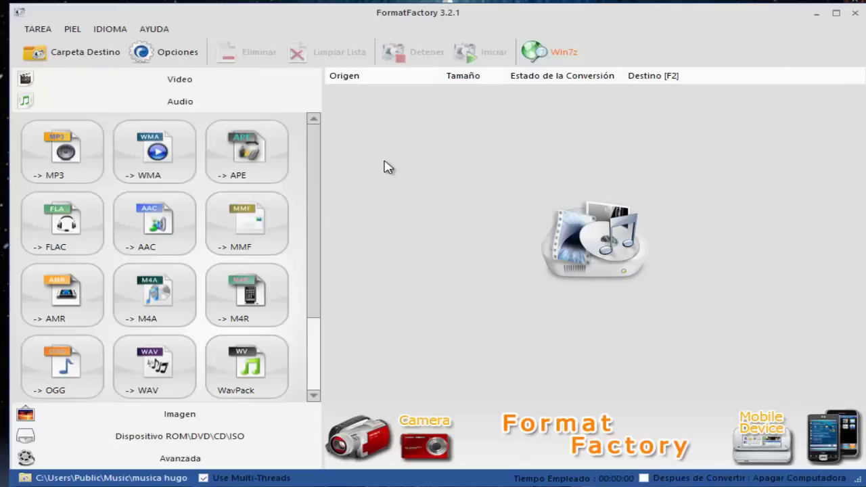
Open the list of interface languages, look through it and close it without choosing one.
{"action": "left_click", "coordinate": [117, 34]}
{"action": "left_click", "coordinate": [210, 86]}
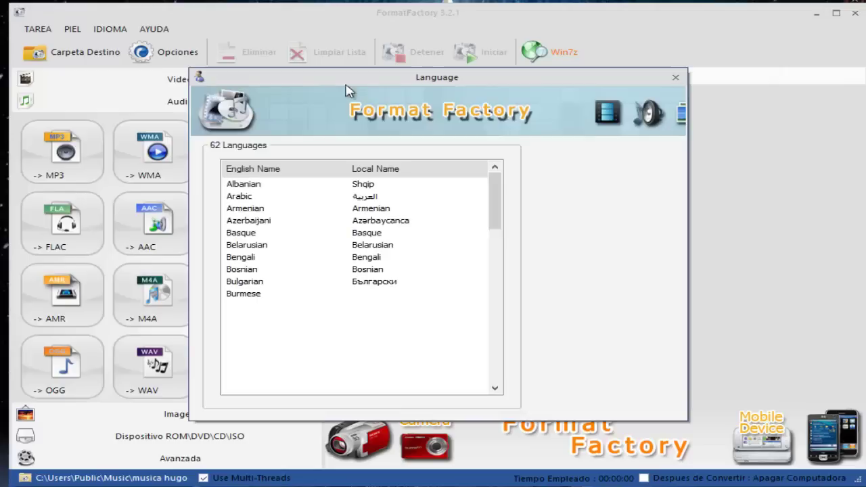
{"action": "mouse_move", "coordinate": [497, 201]}
{"action": "left_mouse_down"}
{"action": "mouse_move", "coordinate": [497, 269]}
{"action": "mouse_move", "coordinate": [503, 194]}
{"action": "left_mouse_up"}
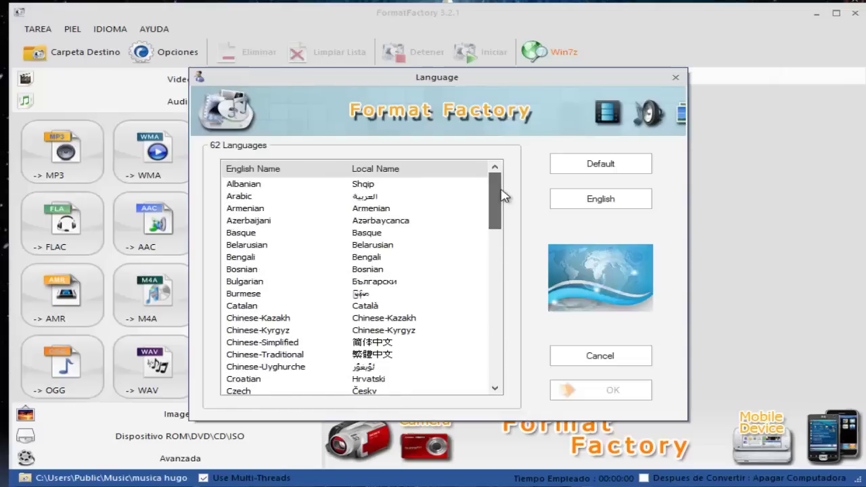
{"action": "left_click", "coordinate": [675, 78]}
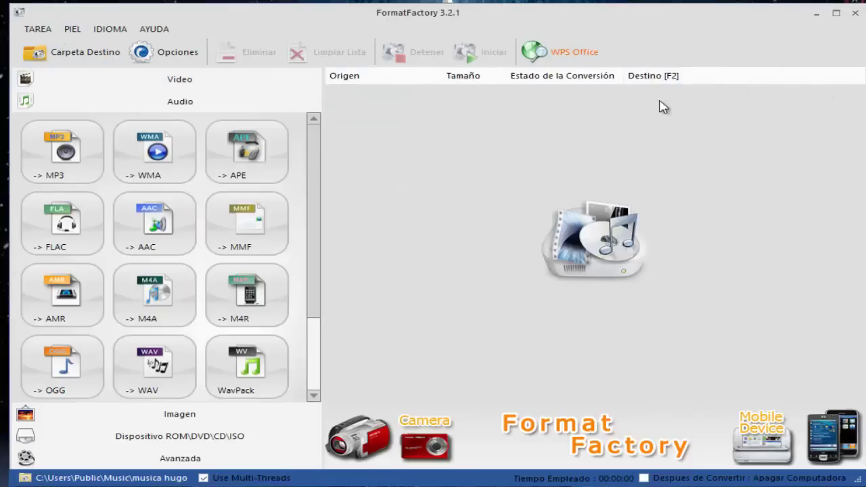
Try the Luna Azul, blanco and Obsidian skins one after another, finishing with the Plateado skin.
{"action": "left_click", "coordinate": [72, 30]}
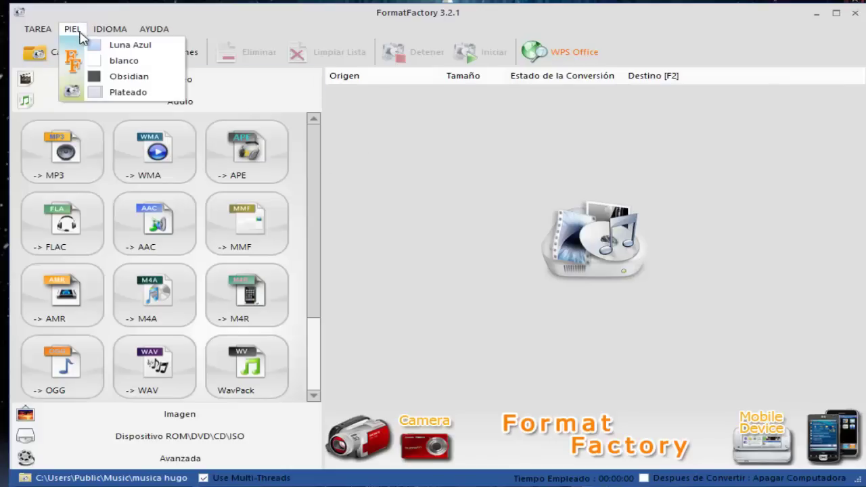
{"action": "left_click", "coordinate": [132, 48]}
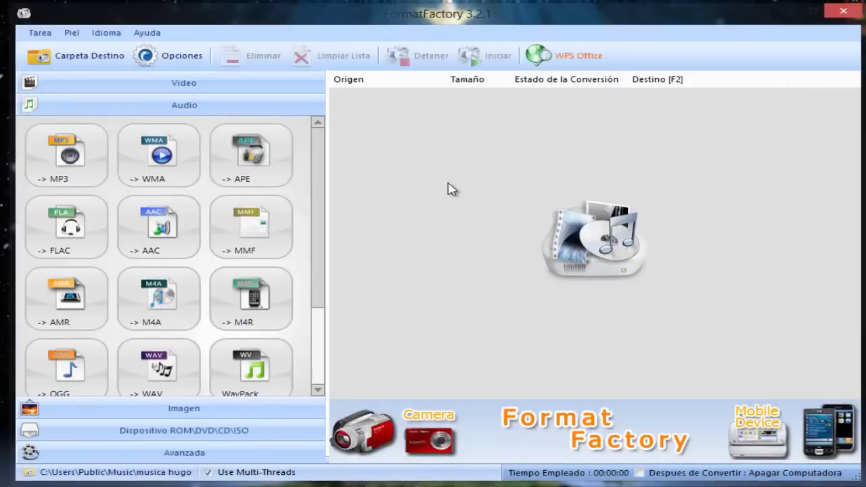
{"action": "left_click", "coordinate": [70, 34]}
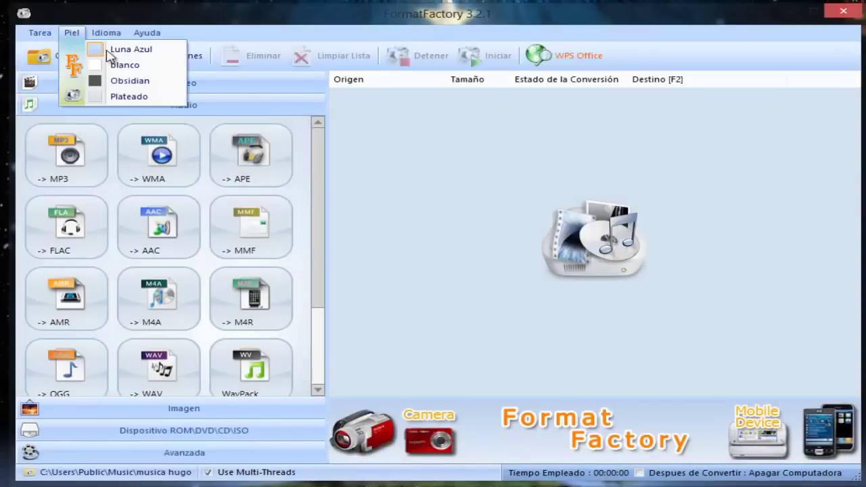
{"action": "left_click", "coordinate": [123, 64]}
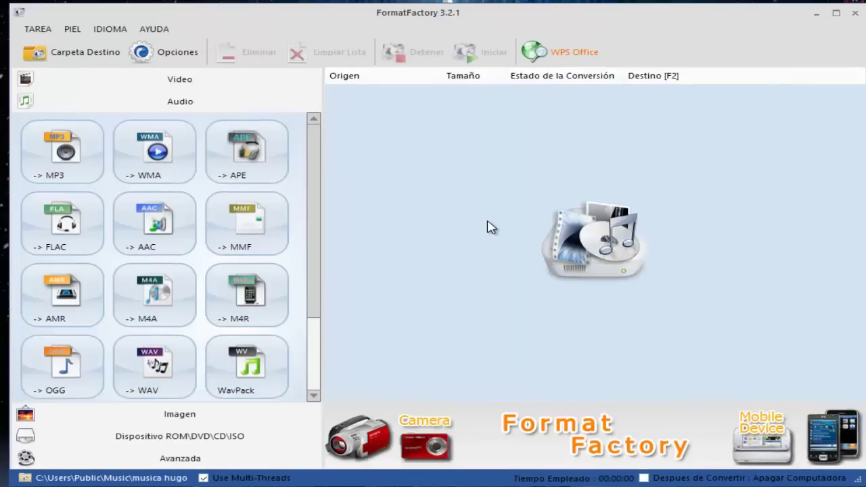
{"action": "left_click", "coordinate": [73, 31]}
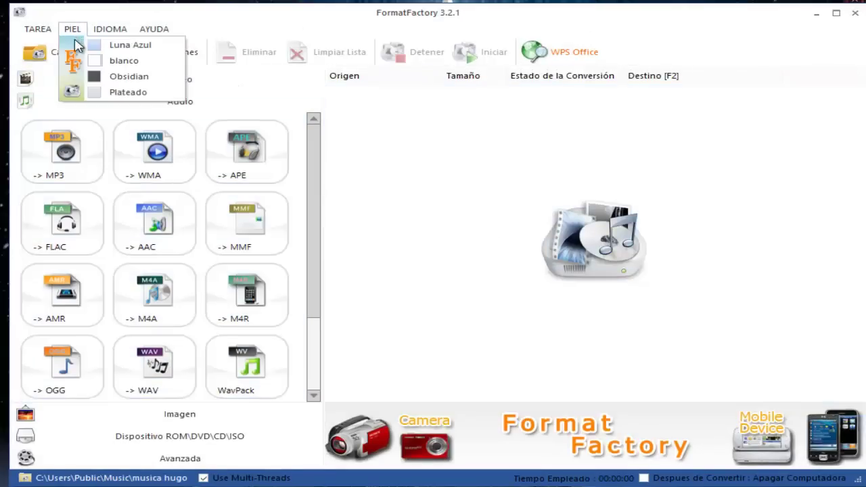
{"action": "left_click", "coordinate": [130, 77]}
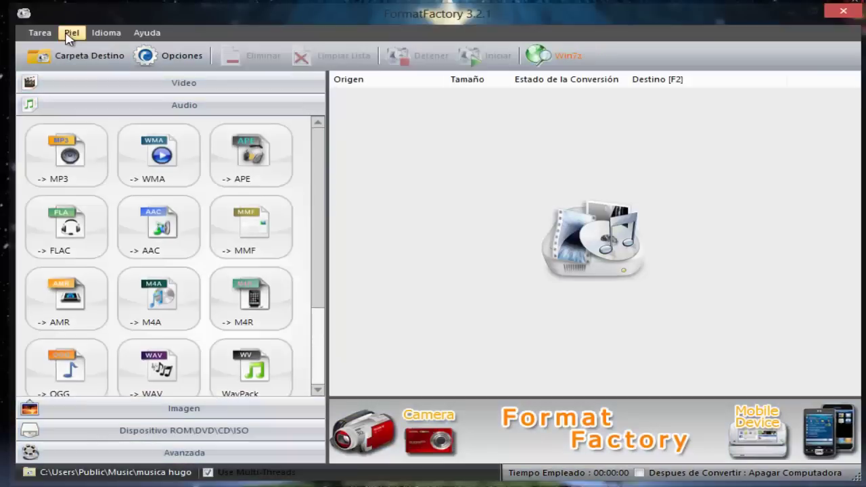
{"action": "left_click", "coordinate": [71, 32]}
{"action": "left_click", "coordinate": [129, 96]}
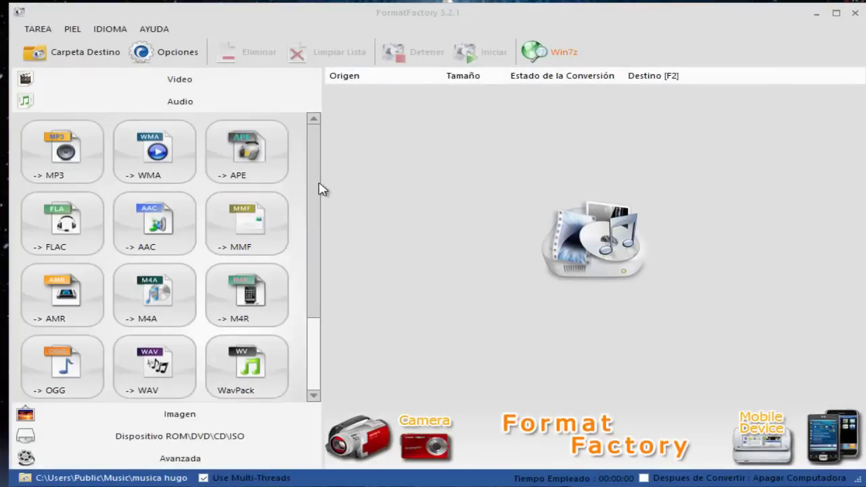
Look through the available audio output formats and the video output formats.
{"action": "scroll", "coordinate": [319, 271], "scroll_direction": "down", "scroll_amount": 3}
{"action": "scroll", "coordinate": [319, 291], "scroll_direction": "up", "scroll_amount": 3}
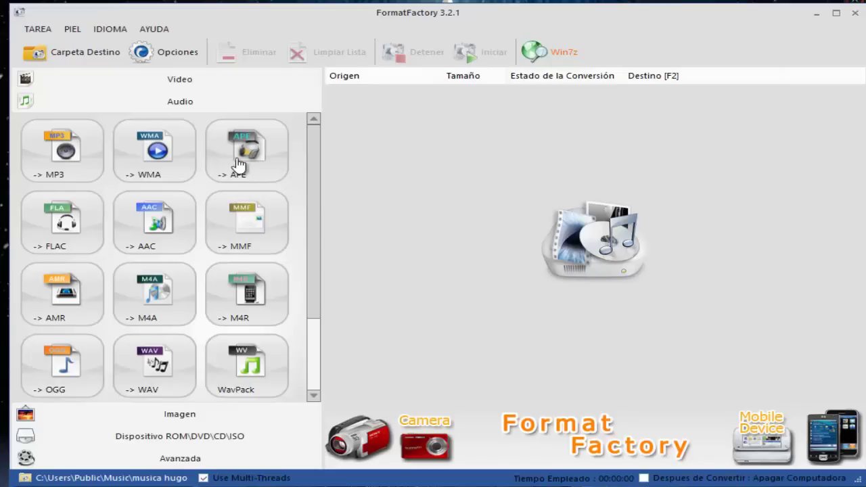
{"action": "left_click", "coordinate": [191, 86]}
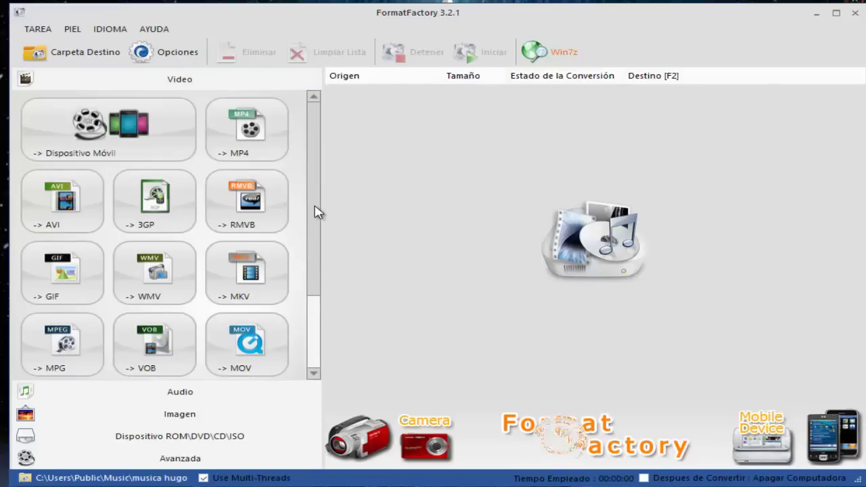
{"action": "scroll", "coordinate": [320, 283], "scroll_direction": "down", "scroll_amount": 2}
{"action": "scroll", "coordinate": [321, 283], "scroll_direction": "up", "scroll_amount": 2}
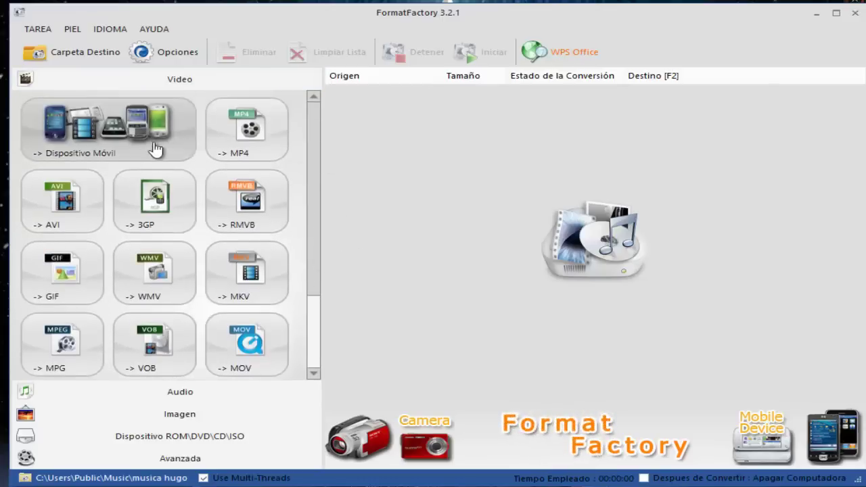
Add the capture-1 video from the Vídeos library as an AVI conversion task and select it in the task list.
{"action": "left_click", "coordinate": [65, 215]}
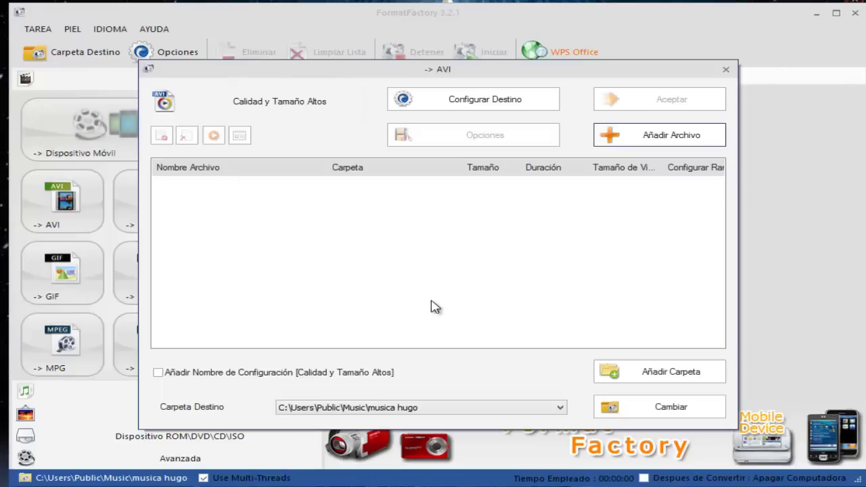
{"action": "left_click", "coordinate": [667, 139]}
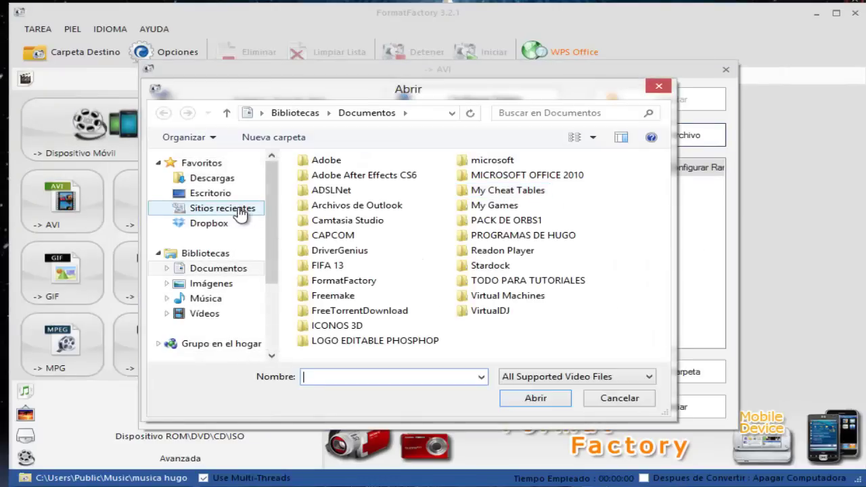
{"action": "scroll", "coordinate": [238, 288], "scroll_direction": "down", "scroll_amount": 1}
{"action": "left_click", "coordinate": [204, 292]}
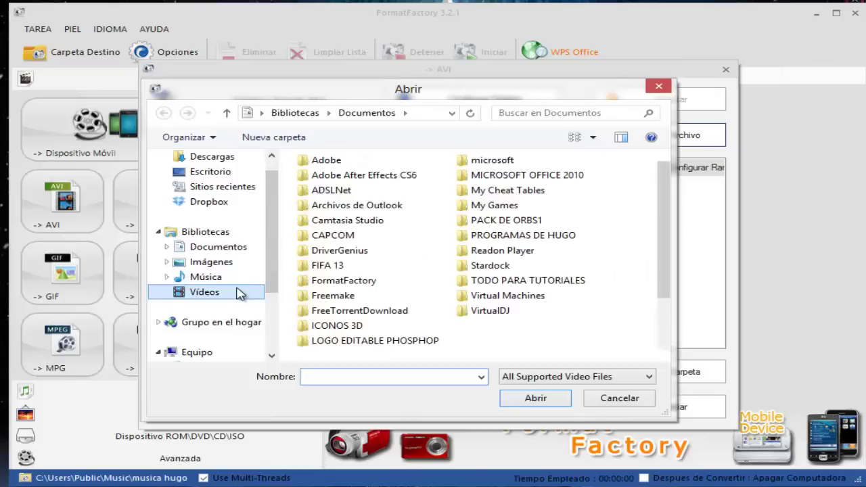
{"action": "left_click", "coordinate": [349, 203]}
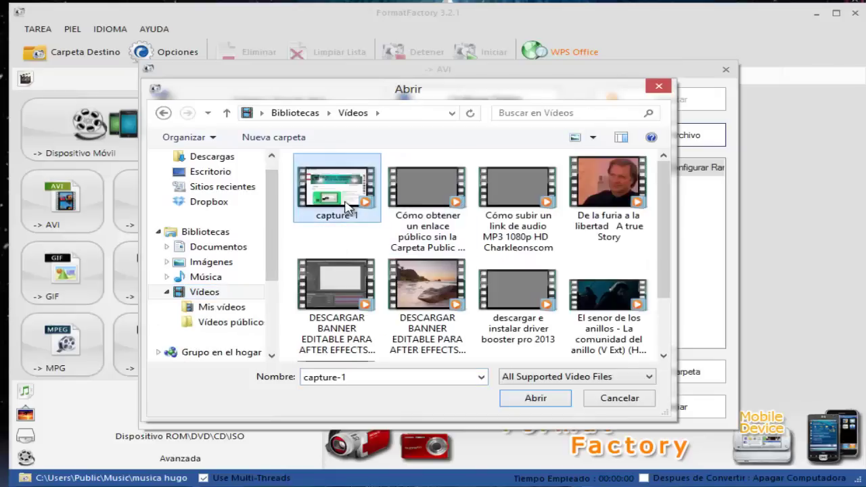
{"action": "left_click", "coordinate": [530, 398]}
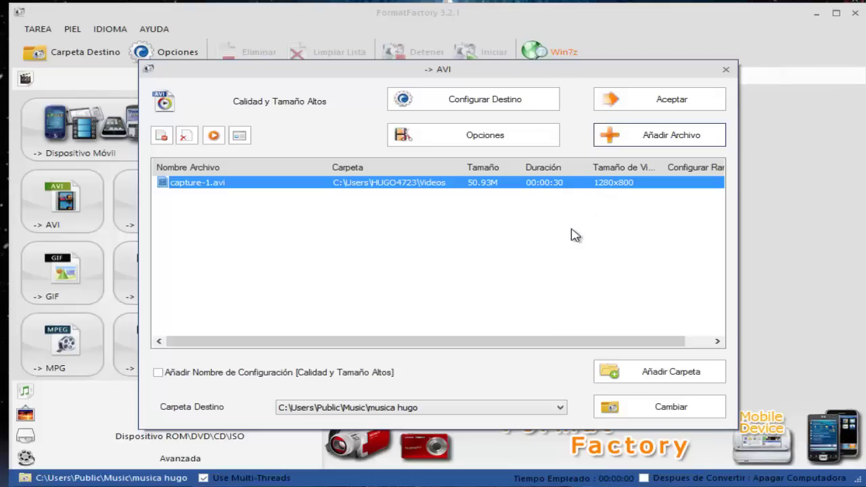
{"action": "left_click_drag", "start_coordinate": [599, 71], "coordinate": [615, 57]}
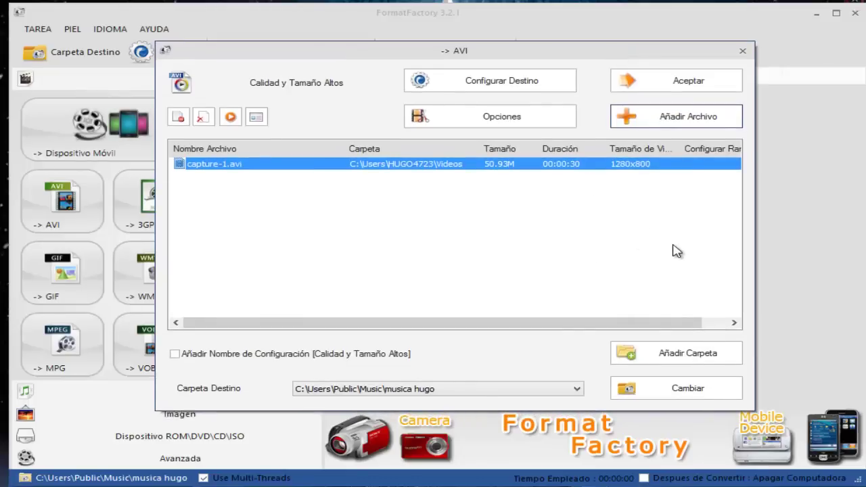
{"action": "left_click", "coordinate": [679, 88]}
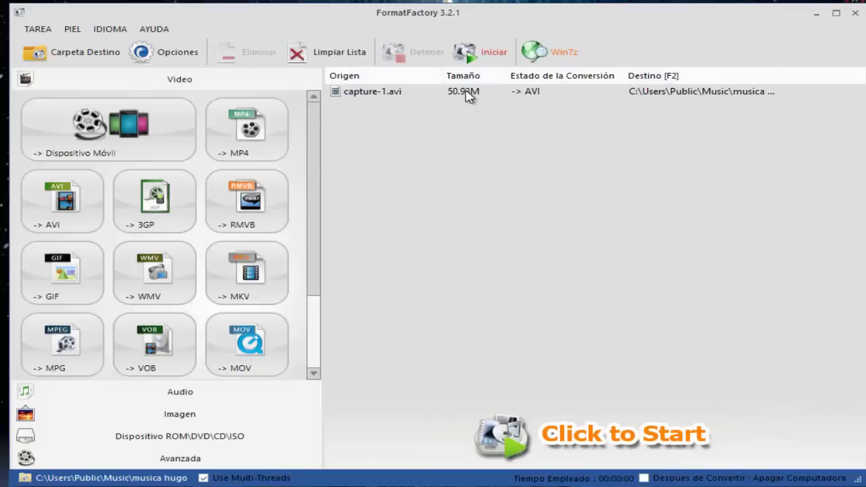
{"action": "left_click", "coordinate": [470, 95]}
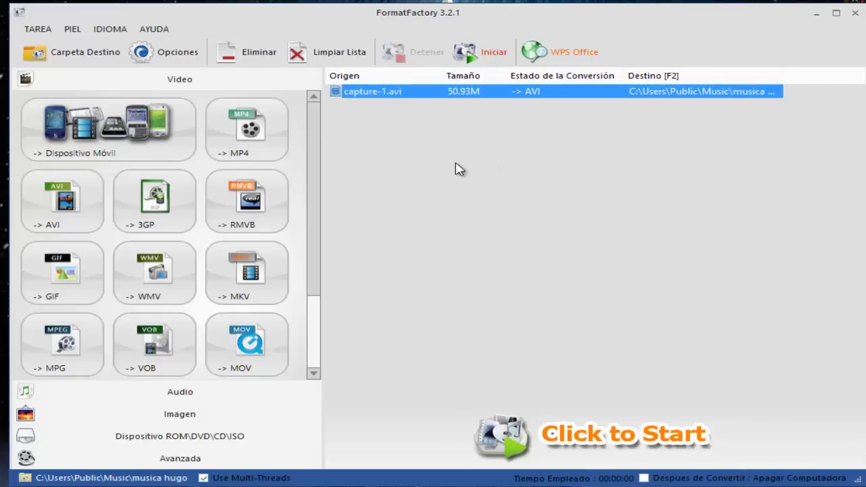
Examine the mobile device profiles, collapse the MP4-compatible group to see the device categories, and close the dialog.
{"action": "left_click", "coordinate": [157, 150]}
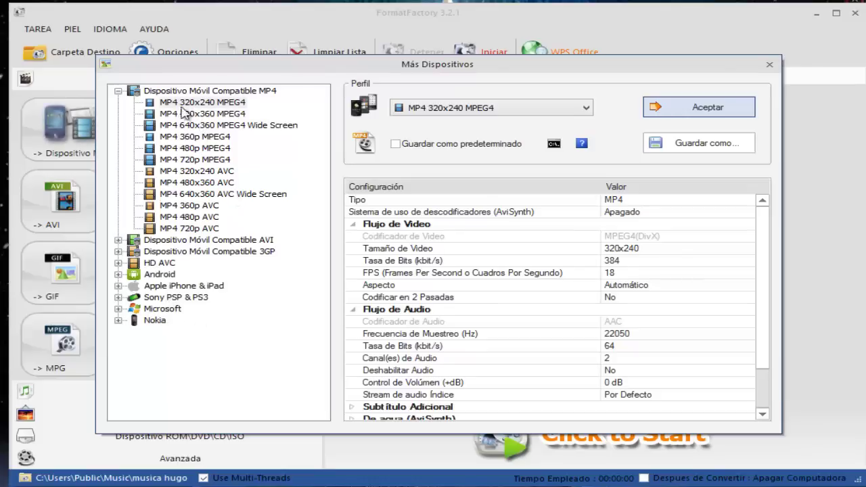
{"action": "left_click", "coordinate": [118, 91]}
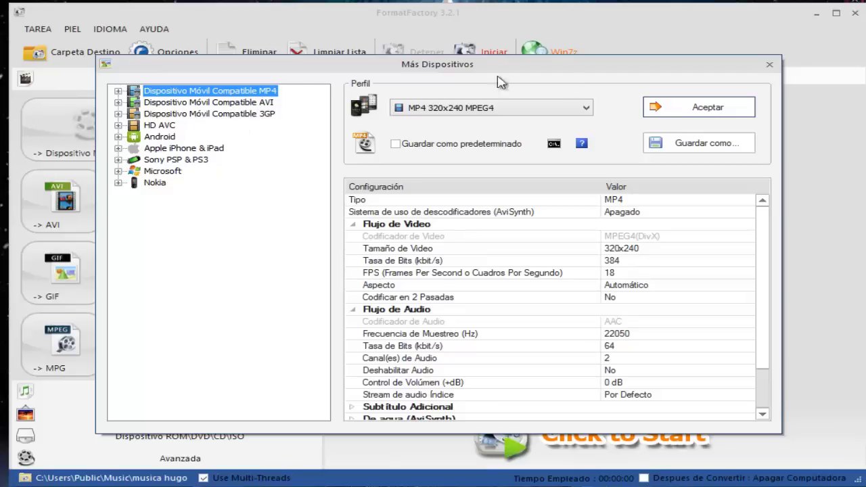
{"action": "left_click", "coordinate": [769, 64]}
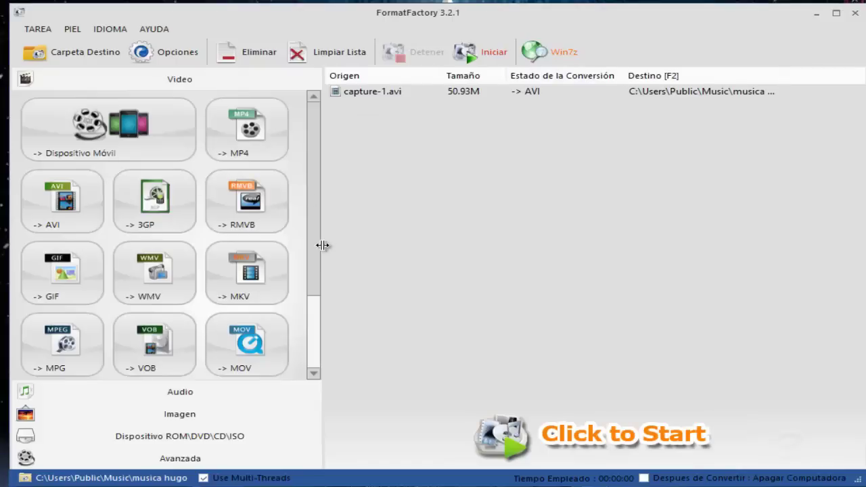
Show the image output formats and exit Format Factory.
{"action": "left_click", "coordinate": [234, 417]}
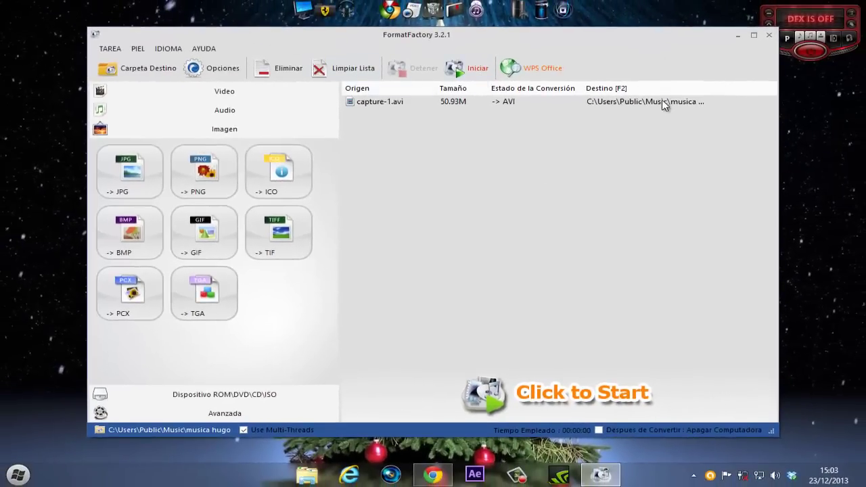
{"action": "left_click", "coordinate": [618, 27]}
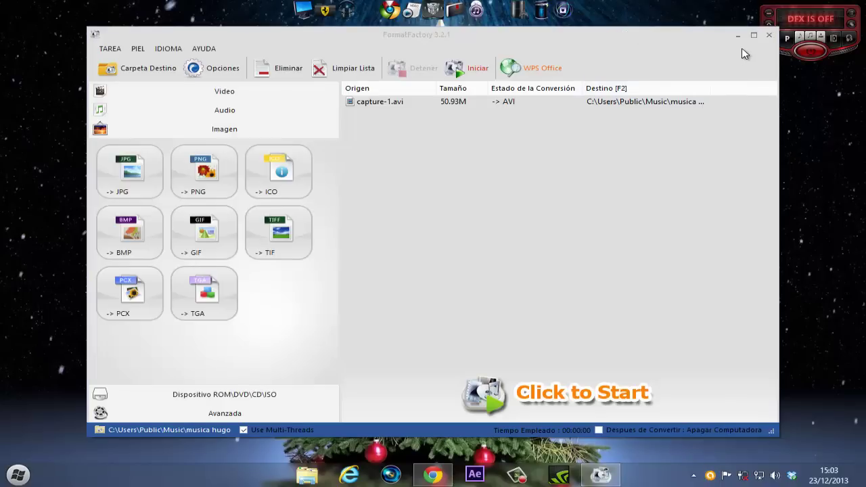
{"action": "left_click", "coordinate": [770, 35]}
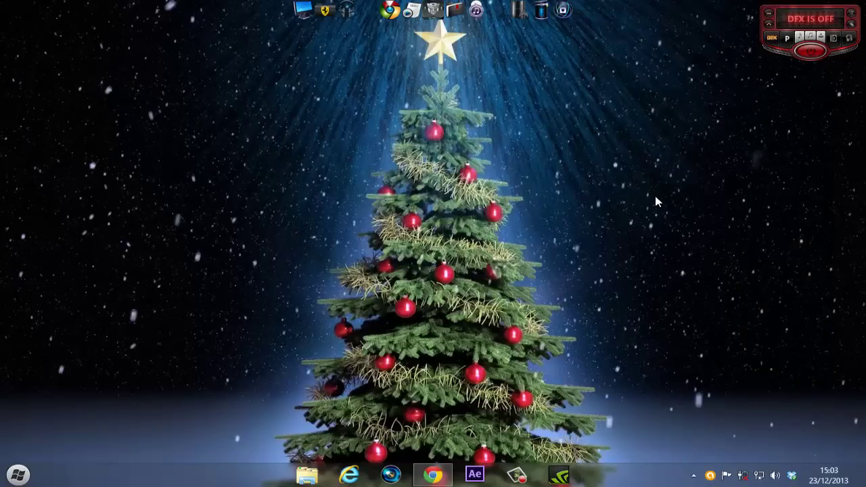